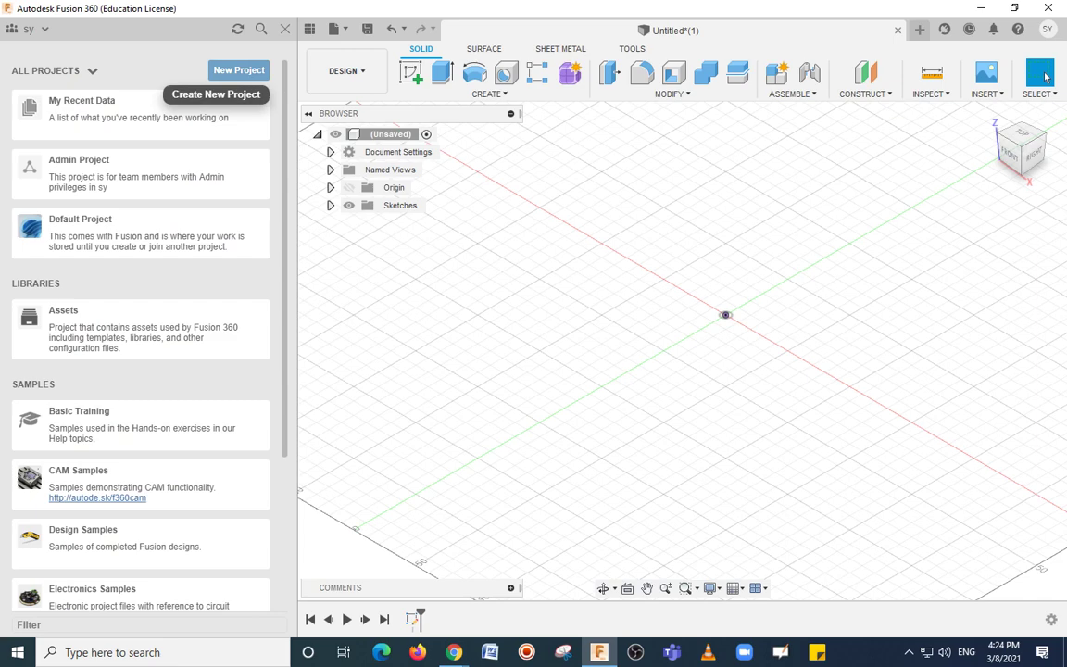
Create a new project named XYZ.
click(239, 71)
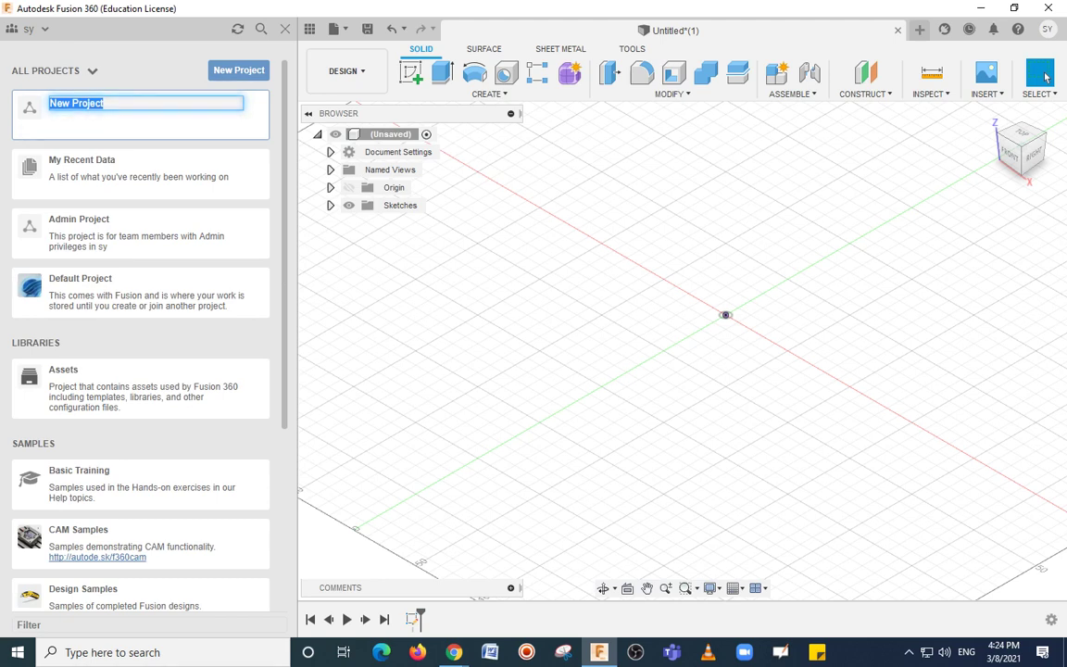
text(XYZ)
key(Return)
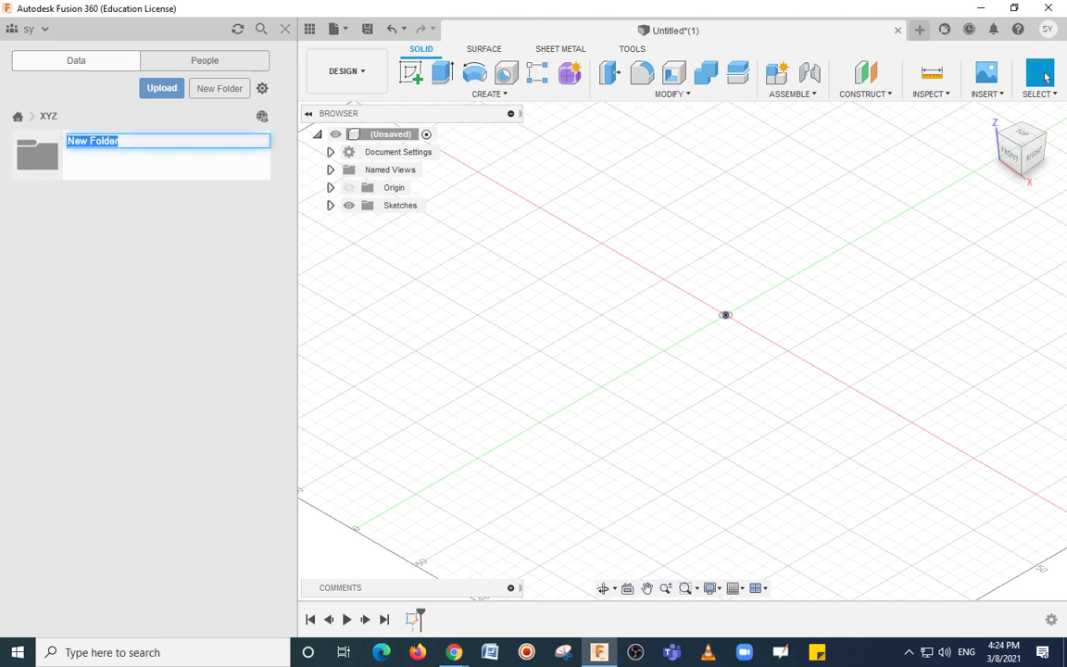
Name the project's new folder Tutorial 01, open it and close the project data view.
key(BackSpace)
text(Tutorial 01)
key(Return)
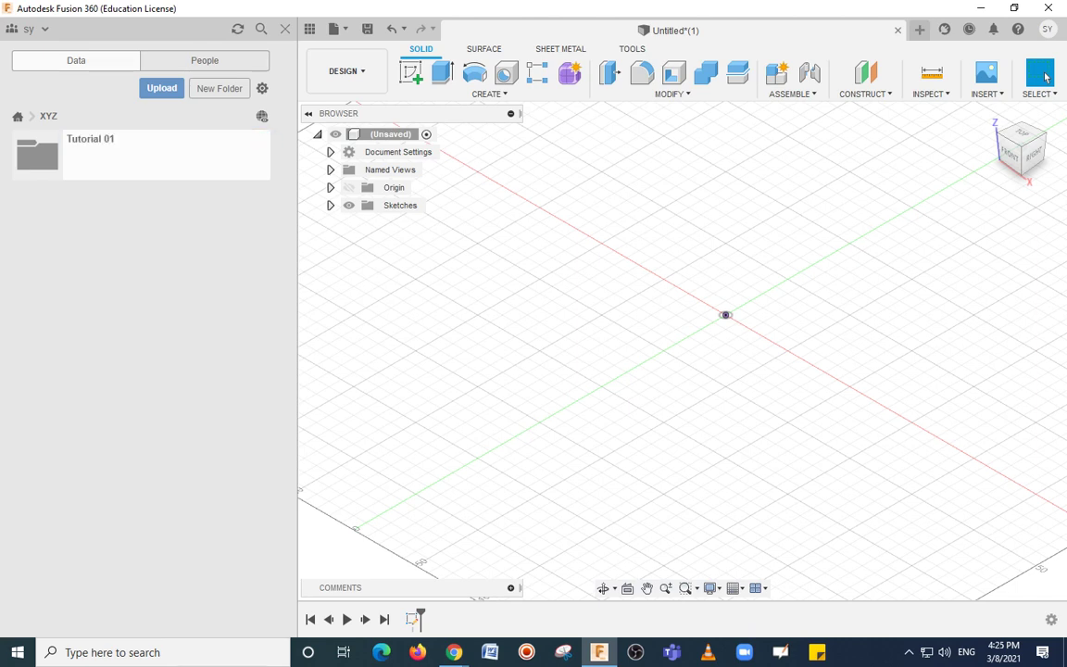
key(Return)
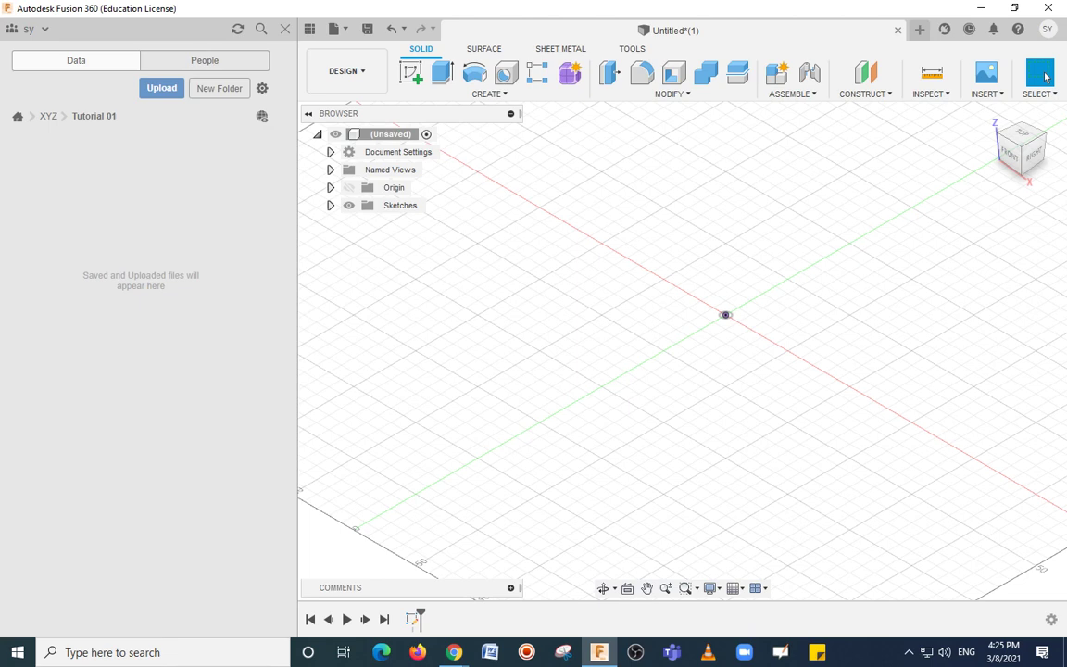
click(285, 29)
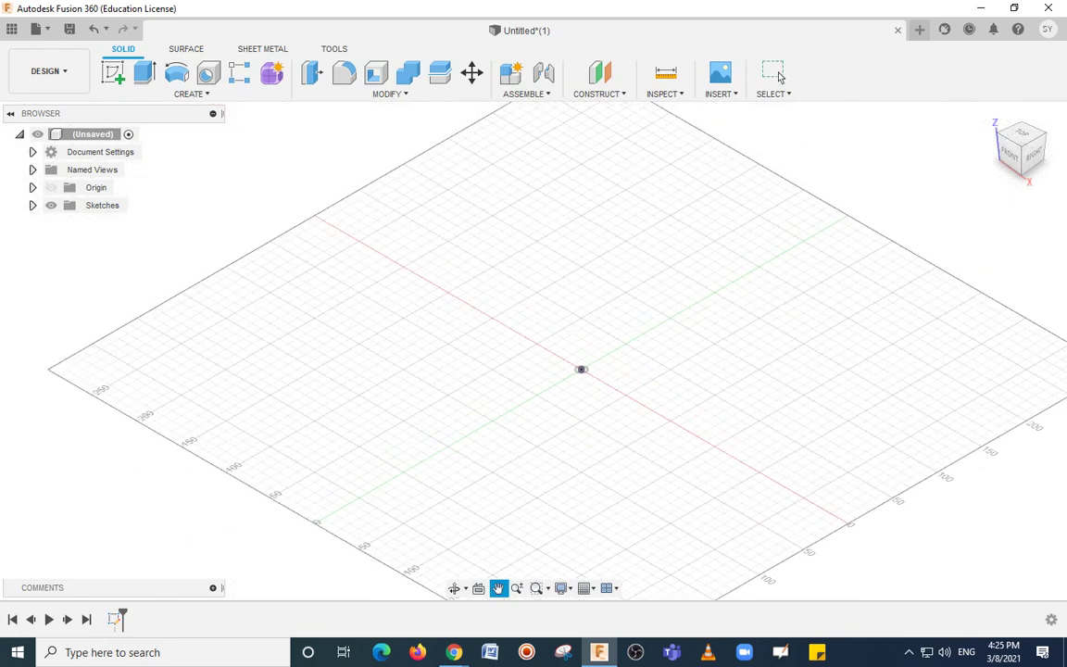
Examine the available workspaces, including Manufacture and the two Drawing options.
click(779, 78)
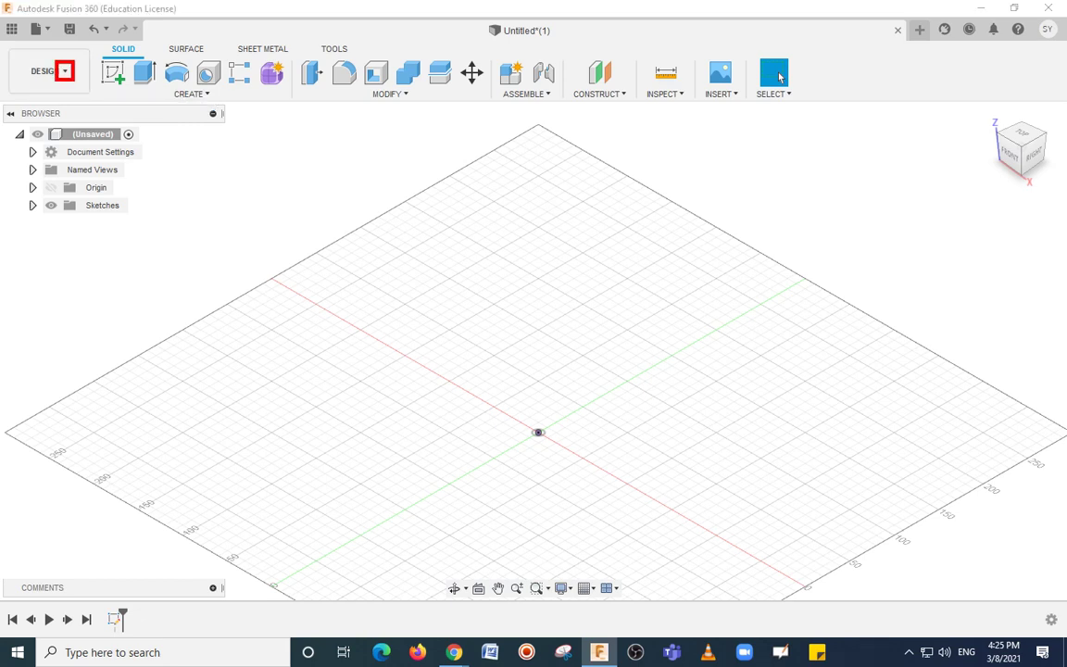
click(65, 71)
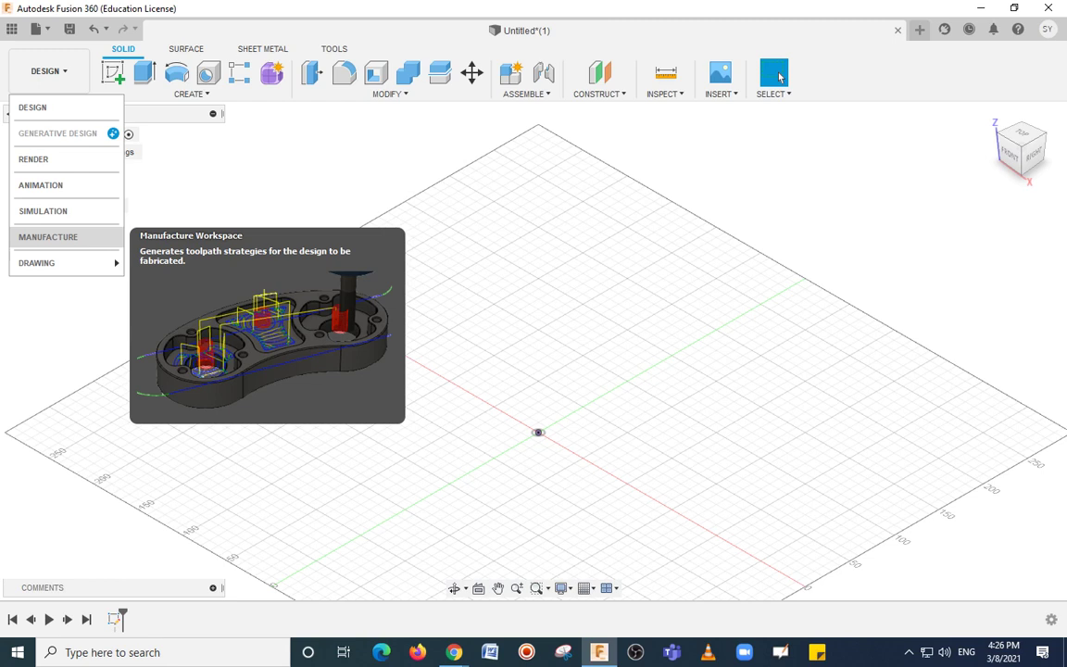
mouse_move(56, 263)
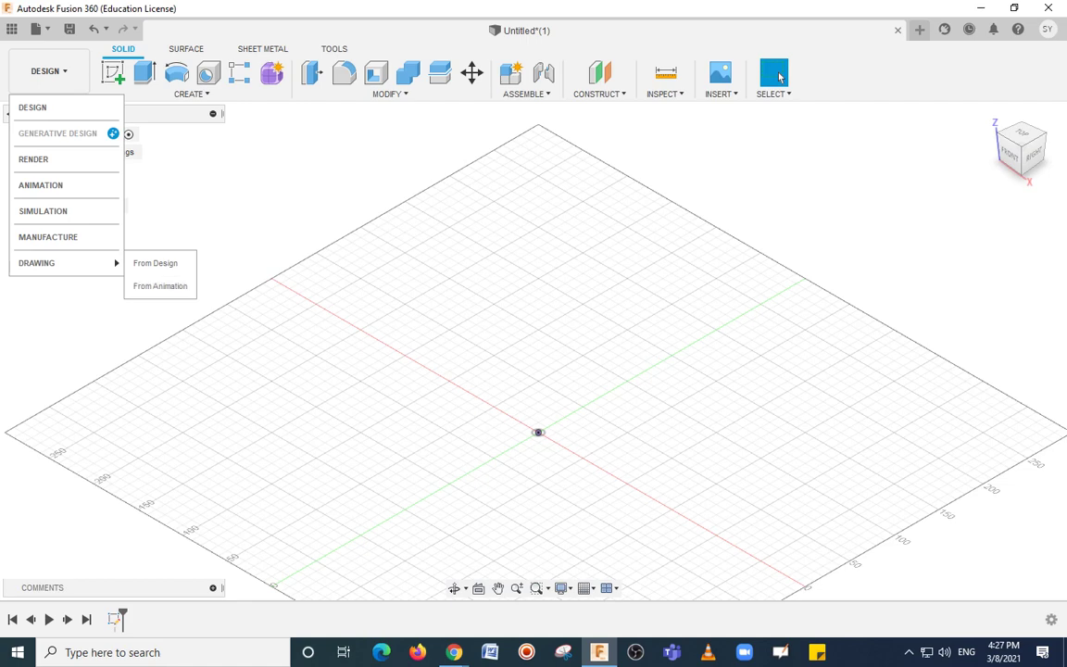
click(780, 78)
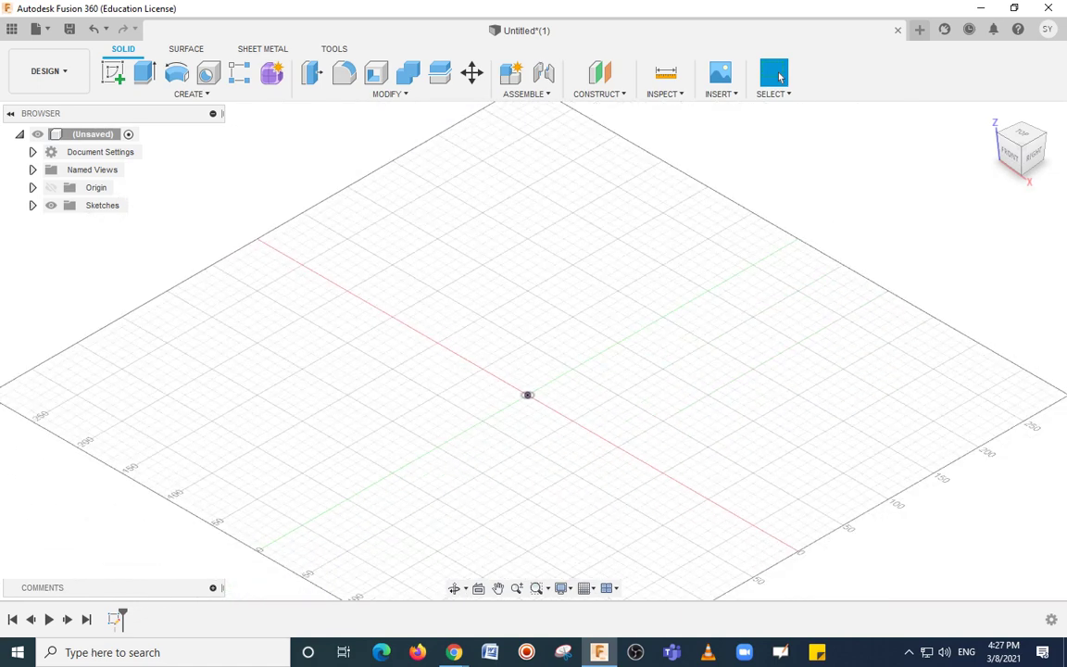
click(50, 70)
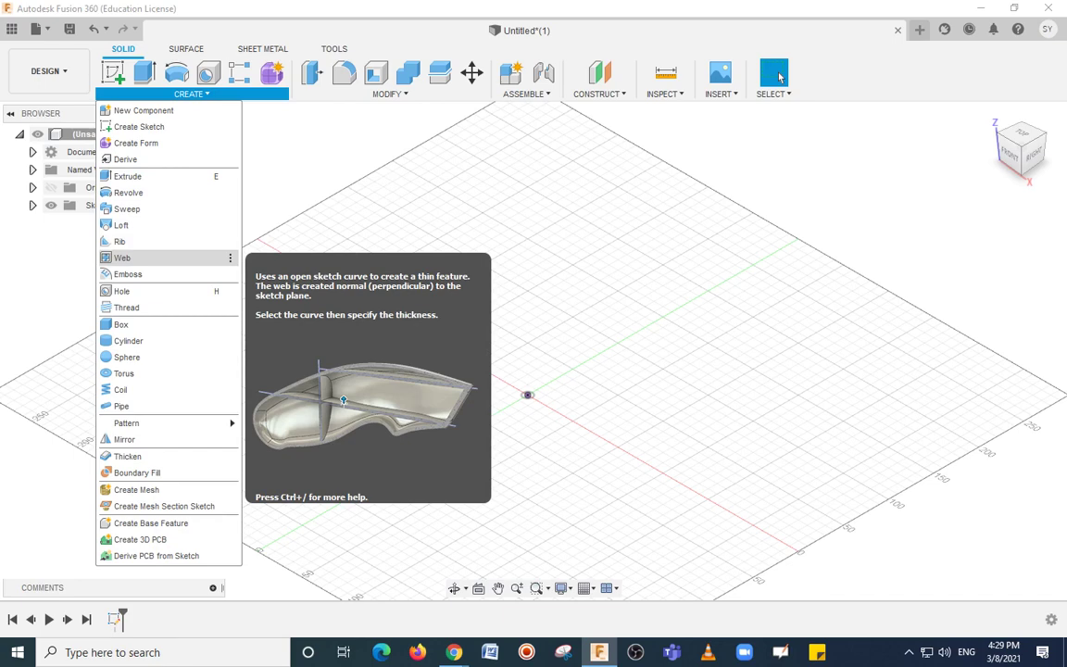
Examine the solid creation commands, from Web through the primitives to Create Base Feature.
key(Down)
key(Down)
key(Down)
key(Down)
key(Down)
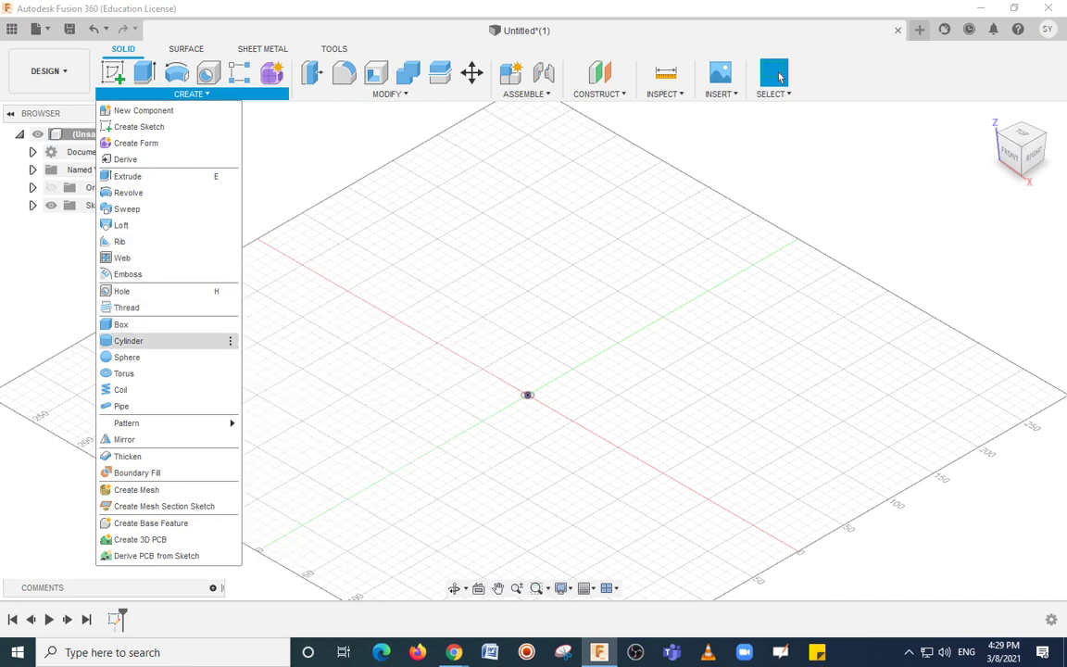
key(Down)
key(Down)
key(Down)
key(Down)
key(Down)
key(Down)
key(Down)
key(Down)
key(Down)
key(Down)
key(Down)
key(Down)
key(Down)
key(Down)
key(Down)
key(Down)
key(Down)
key(Down)
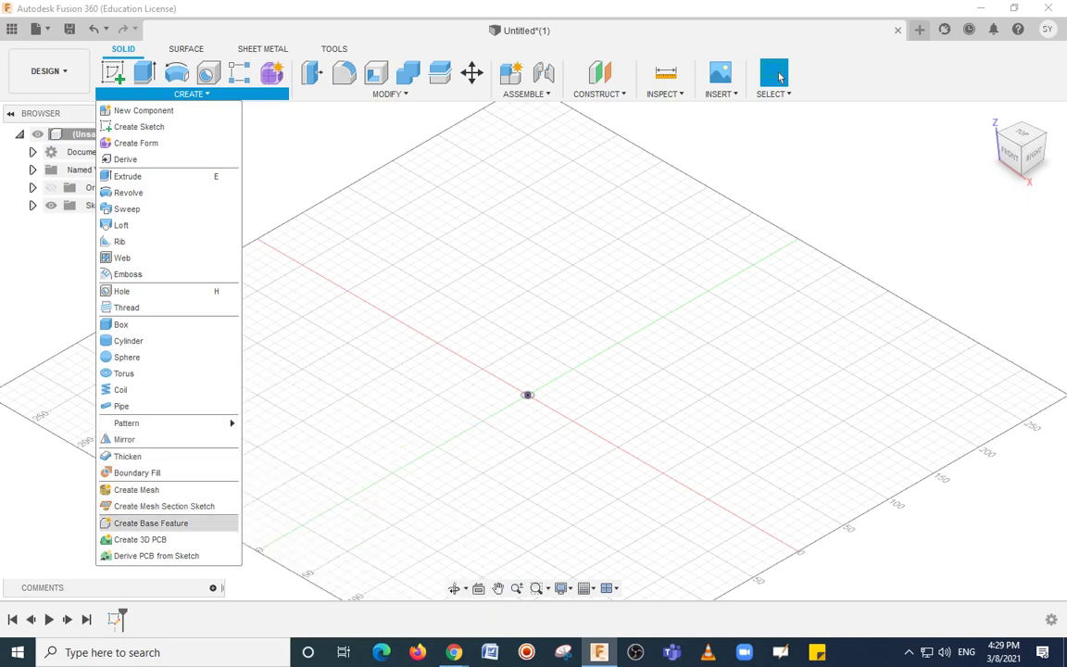
key(Down)
key(Down)
key(Down)
key(Down)
key(Down)
key(Down)
key(Down)
key(Down)
key(Down)
key(Down)
key(Down)
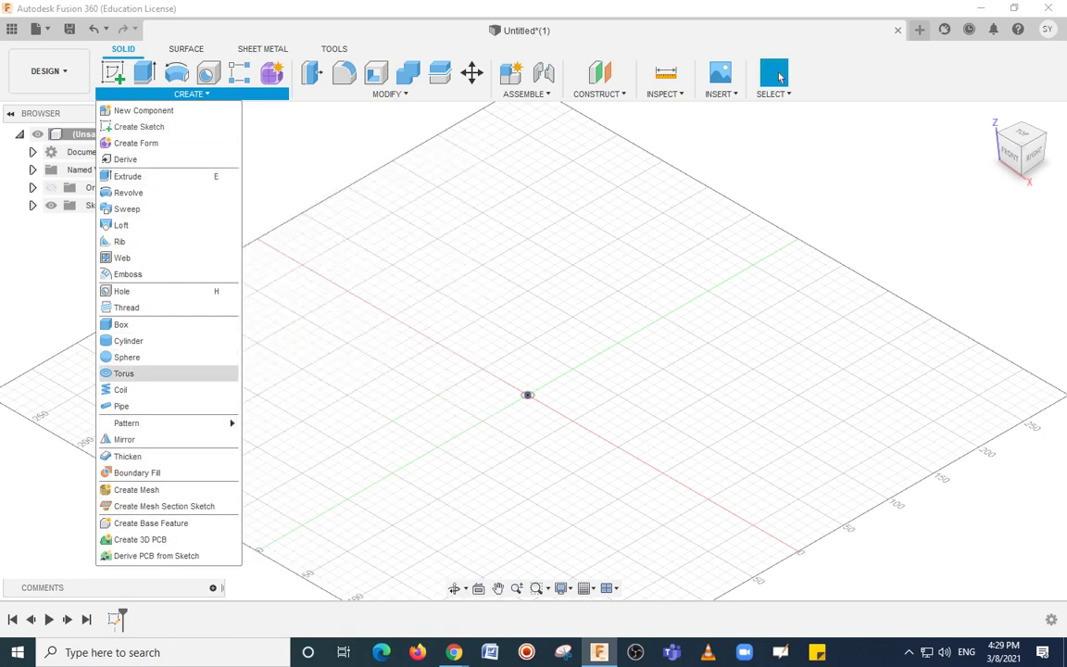
Examine the solid modification commands, such as Press Pull, Fillet, Shell and Combine.
key(Escape)
key(Right)
key(Down)
key(Down)
key(Down)
key(Down)
key(Down)
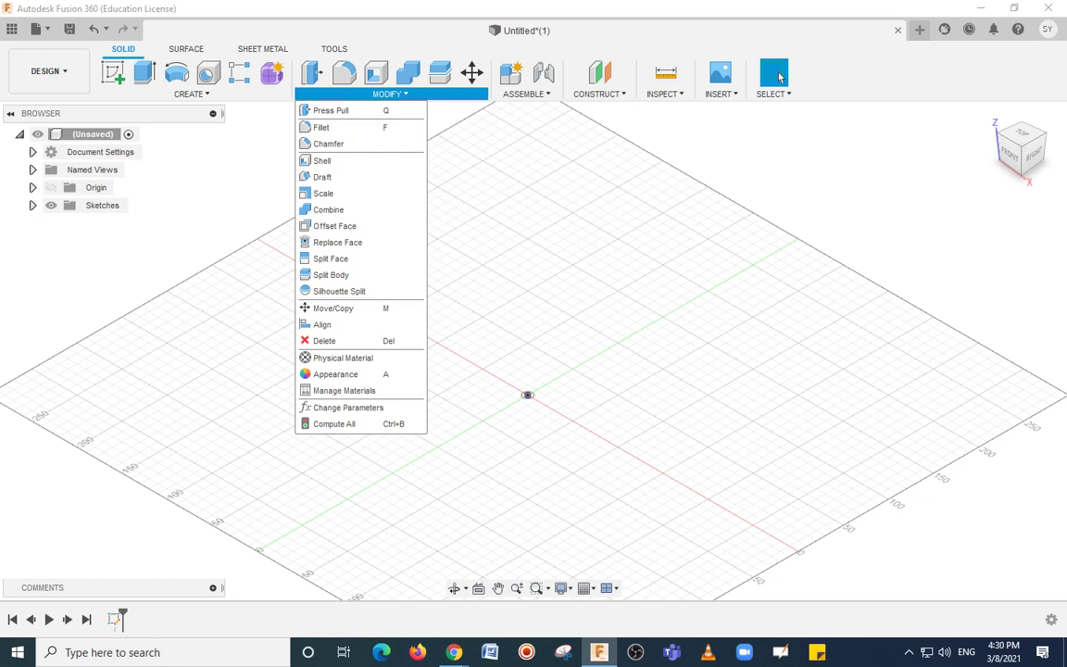
click(780, 78)
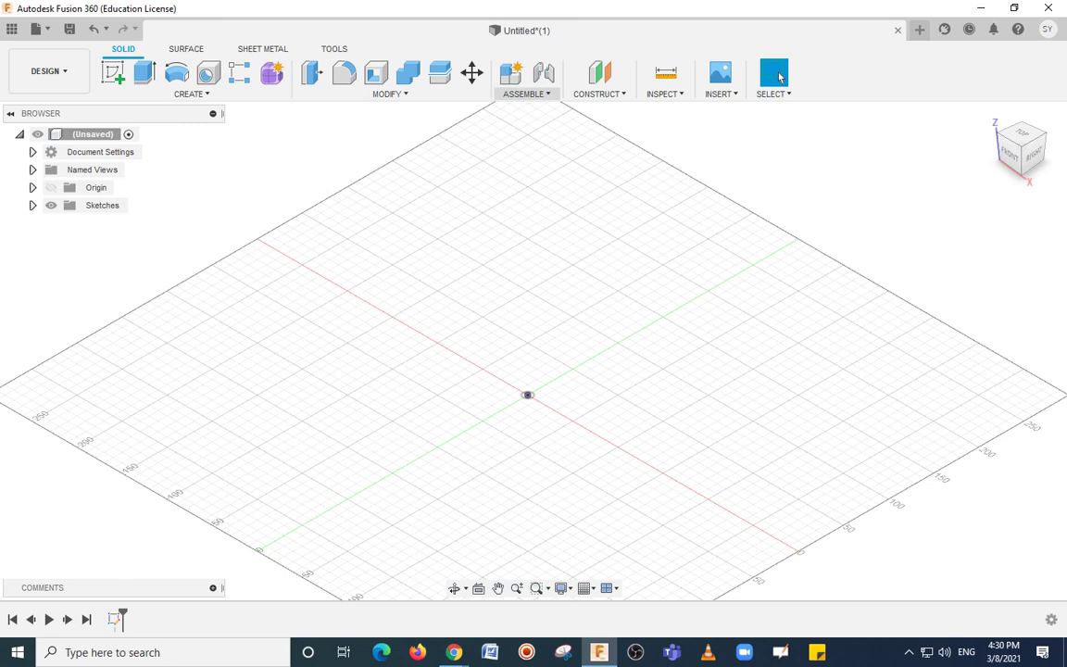
Examine the commands offered for assembling, constructing, inspecting and inserting.
click(524, 94)
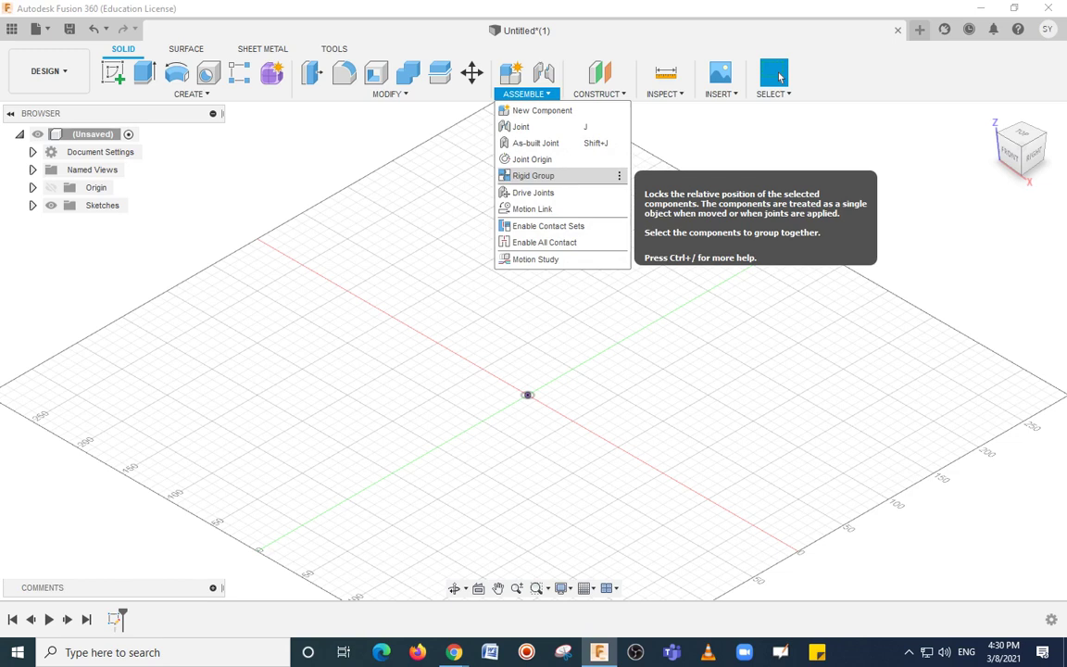
click(779, 78)
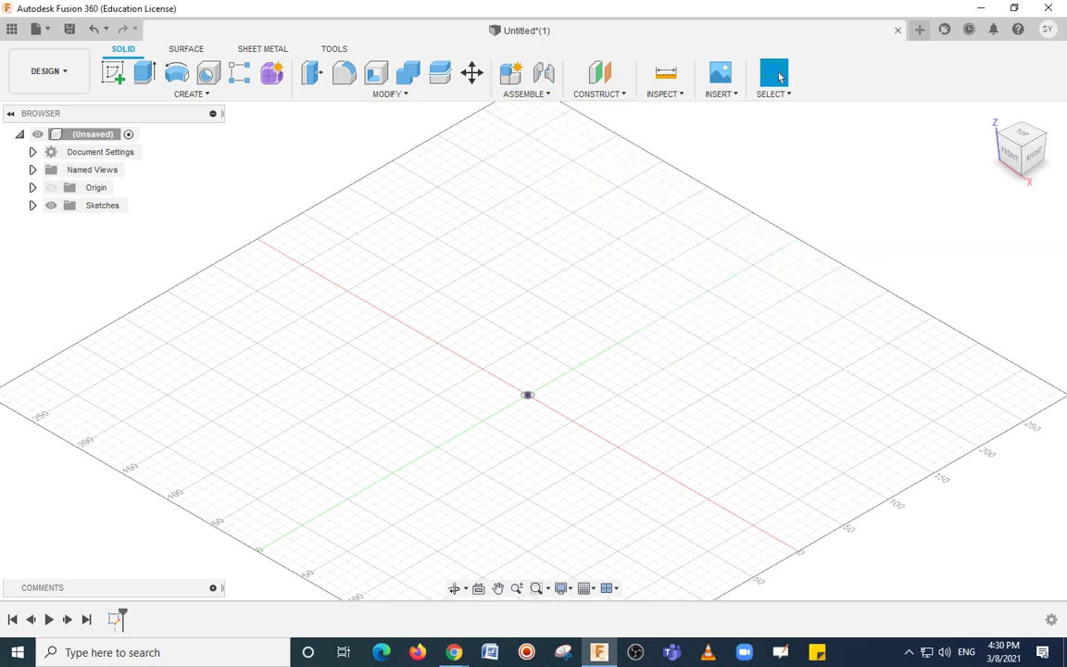
click(600, 94)
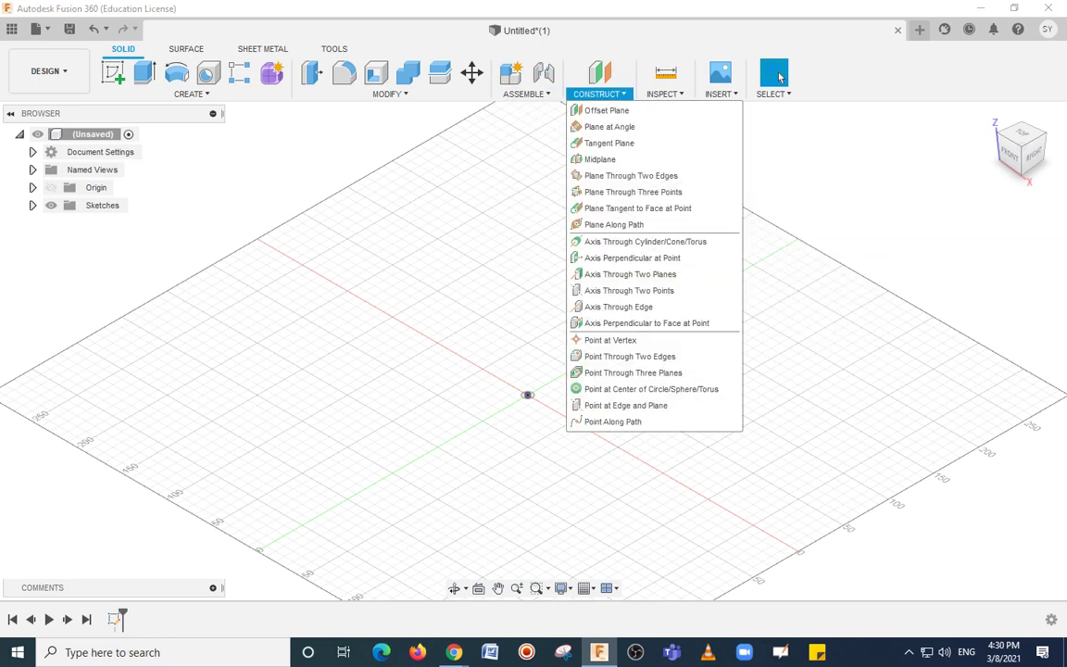
click(801, 270)
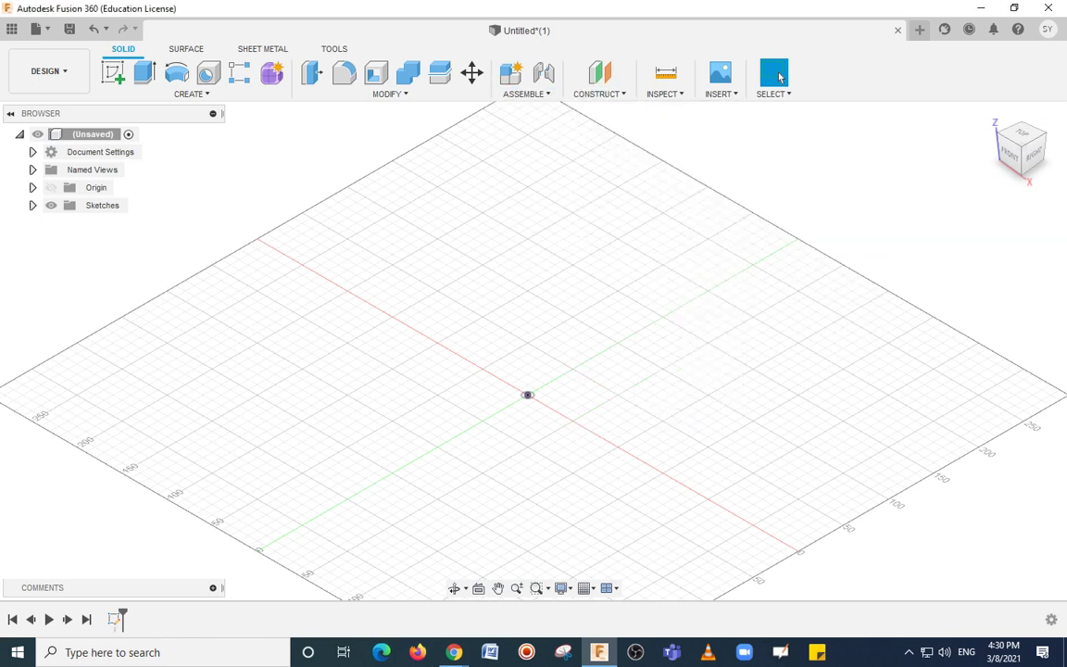
click(526, 93)
click(779, 78)
click(600, 94)
click(779, 78)
click(665, 94)
click(720, 93)
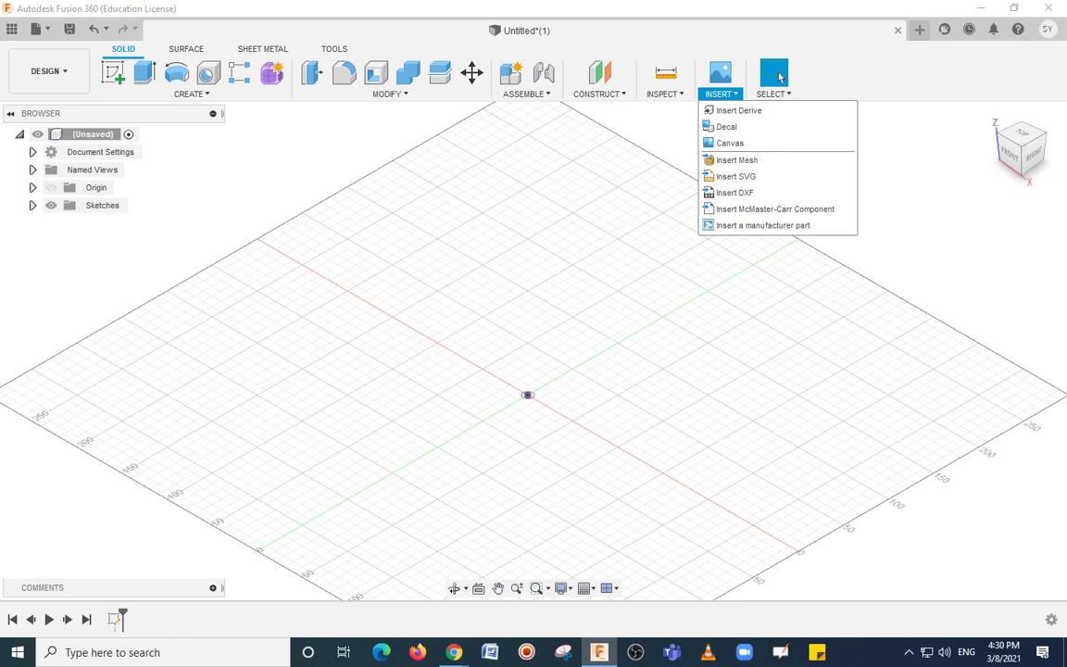
click(778, 78)
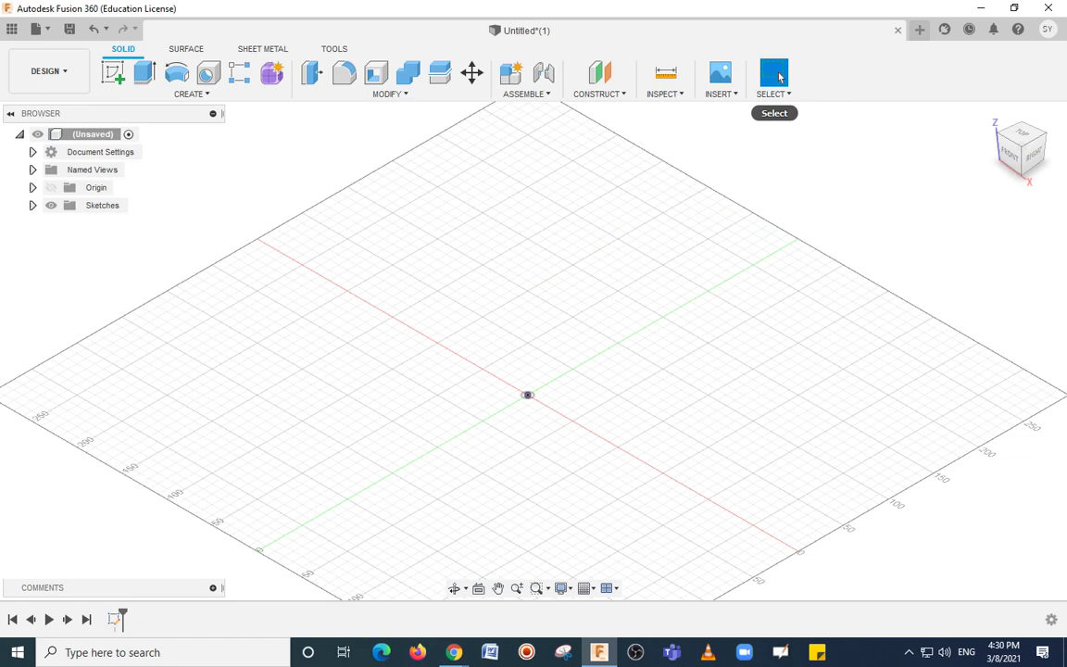
scroll(779, 78, up, 5)
scroll(779, 78, up, 2)
scroll(779, 78, down, 2)
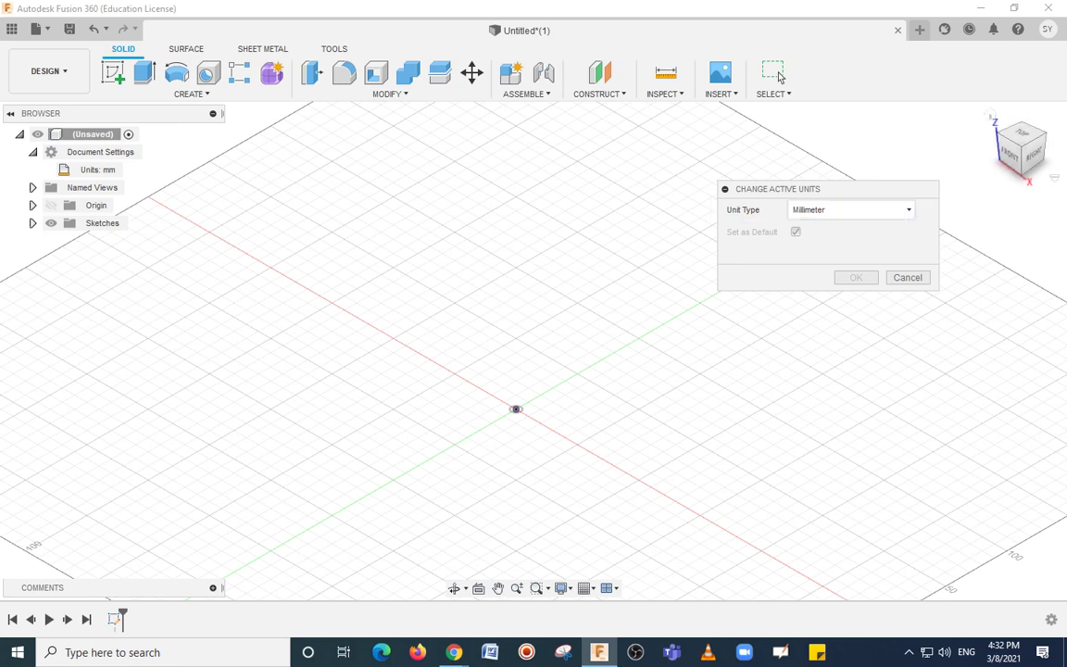
Examine the unit types offered for the document's active units.
key(alt+Down)
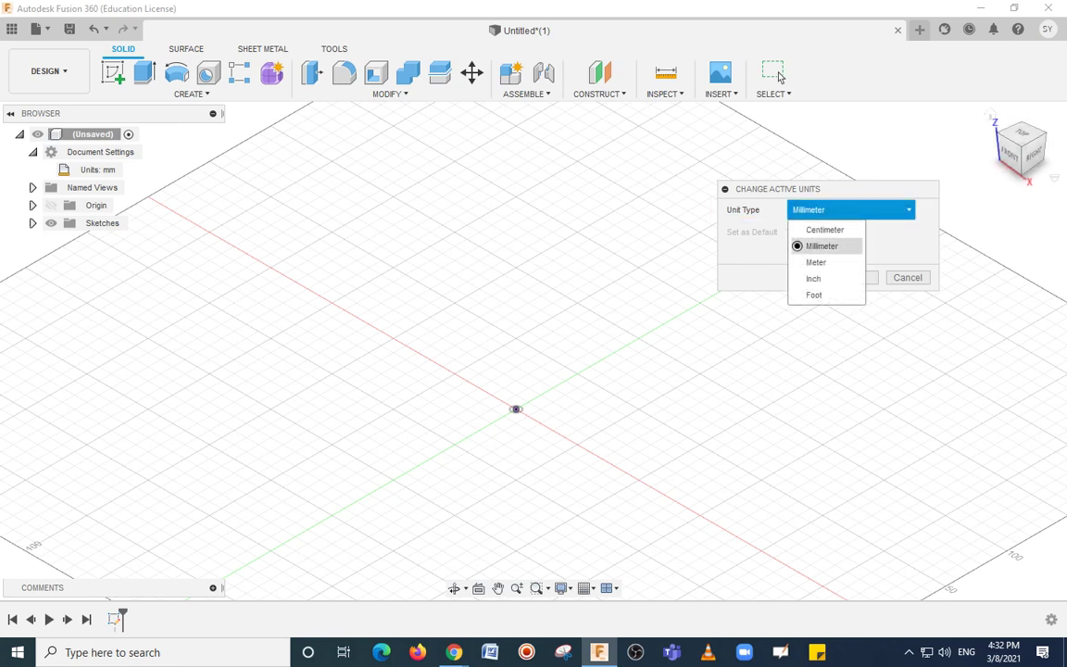
key(Down)
key(Down)
key(Down)
key(Down)
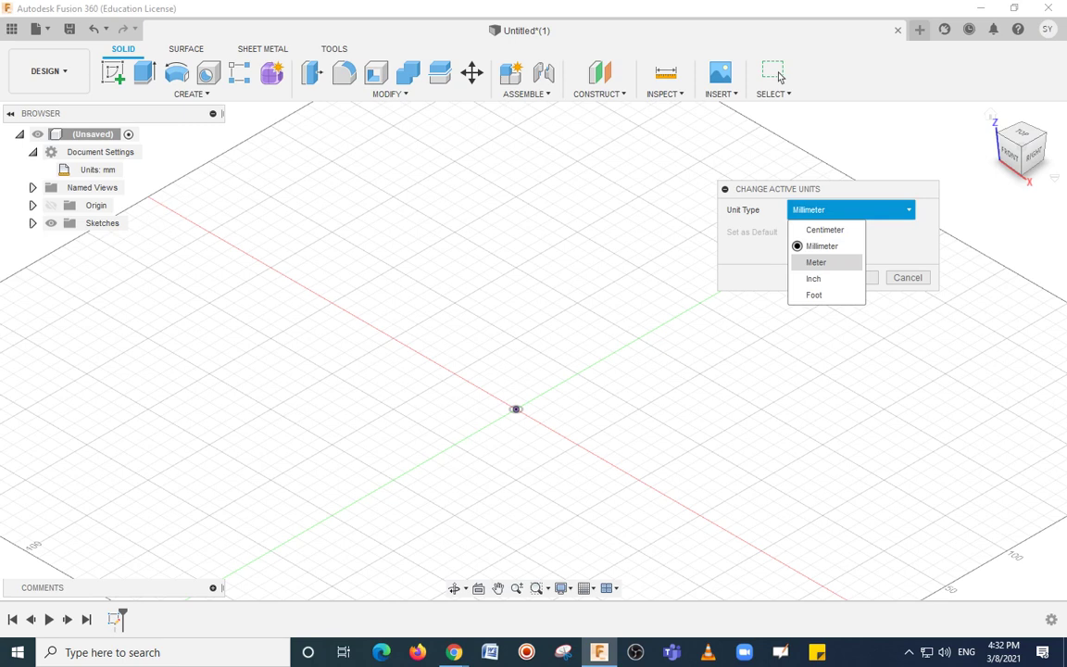
key(Up)
key(Up)
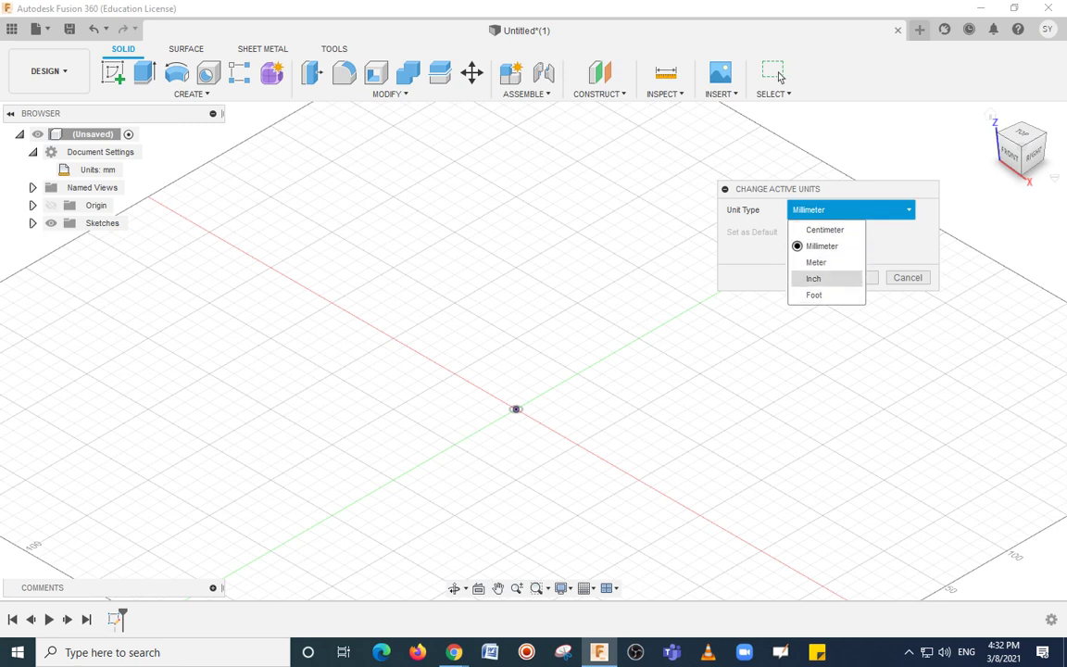
key(Down)
key(Down)
key(Up)
key(Up)
key(Up)
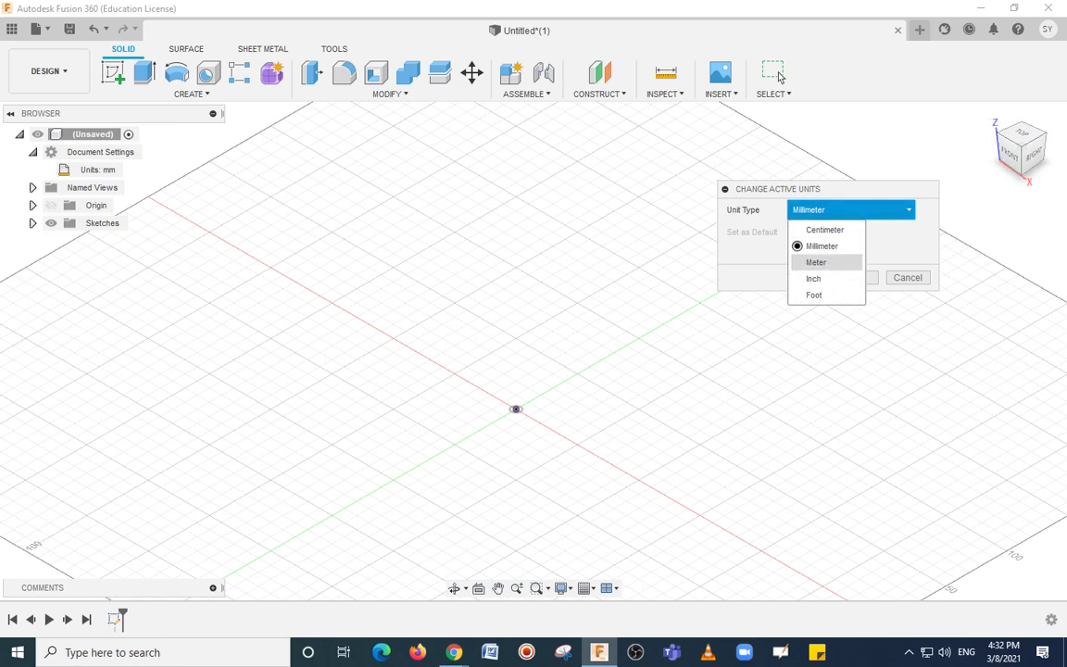
key(Return)
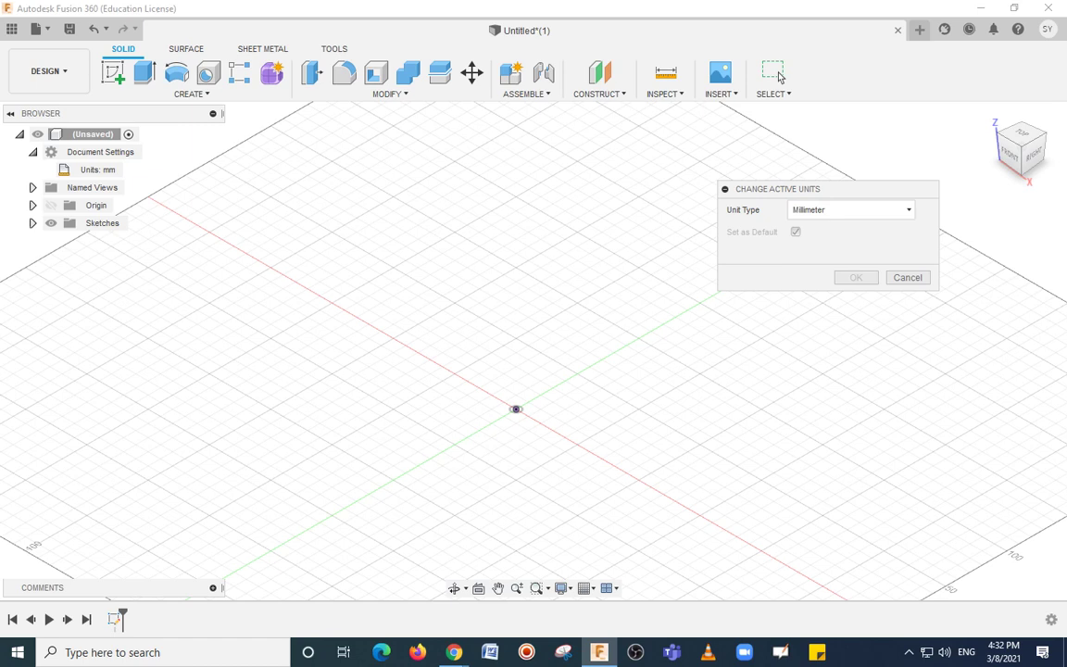
click(779, 78)
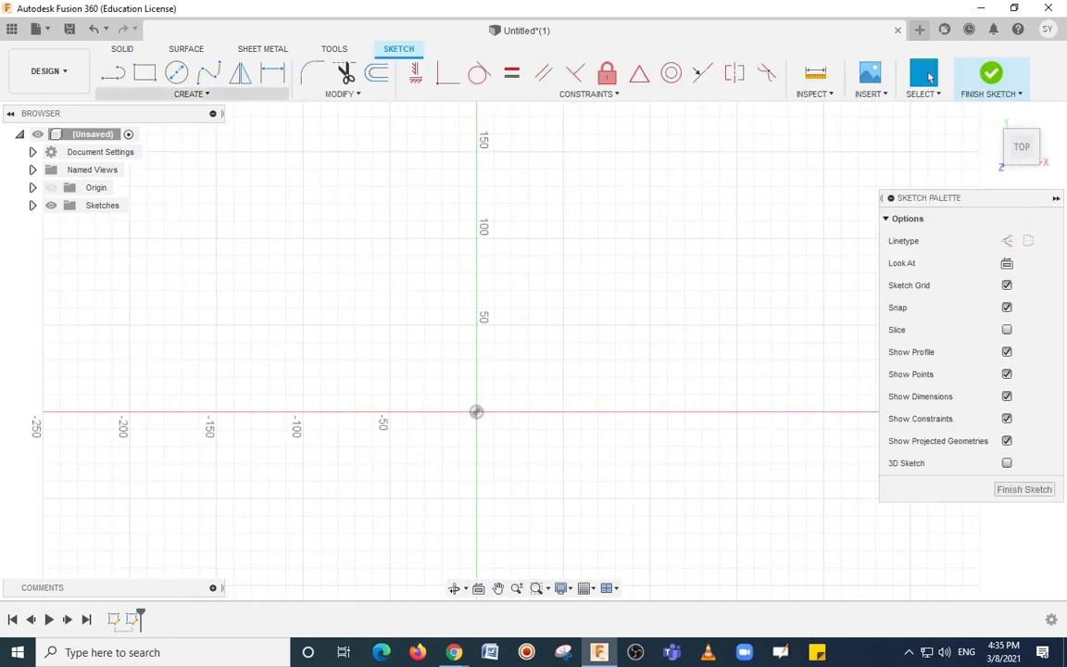
Sketch a center rectangle about 150 by 96 mm from the origin on the top plane and finish the sketch.
mouse_move(139, 126)
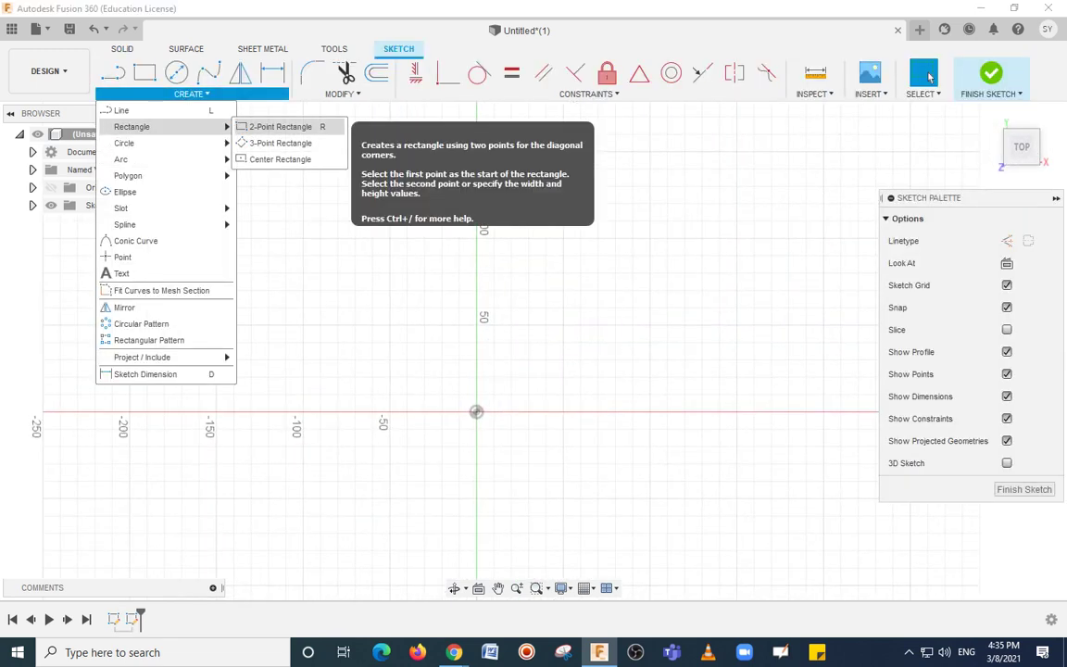
click(278, 159)
click(476, 412)
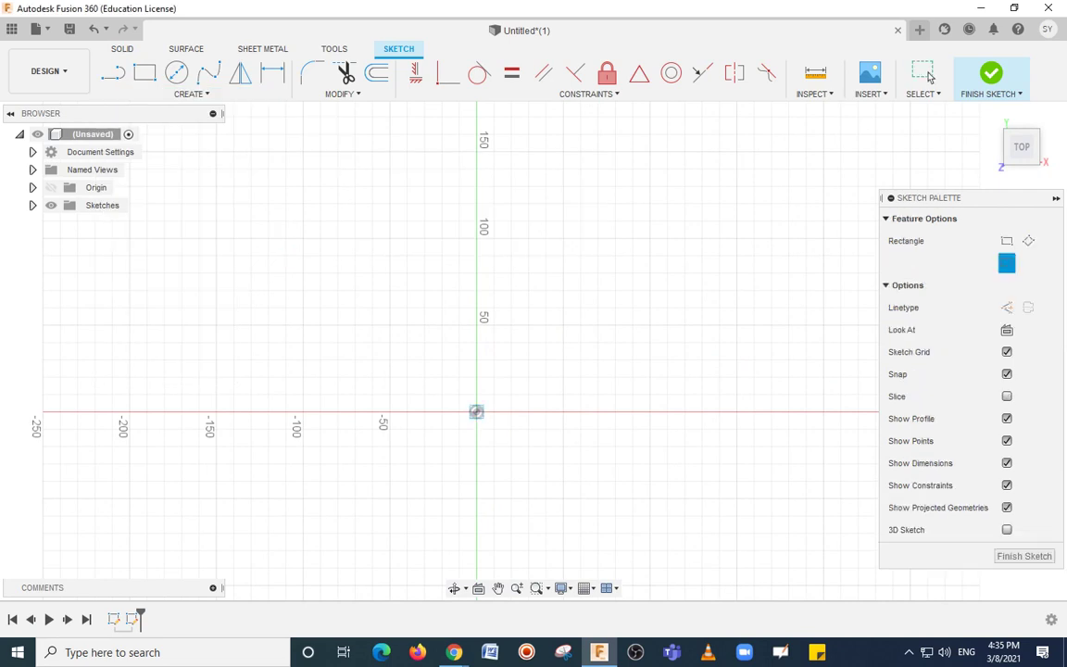
click(607, 328)
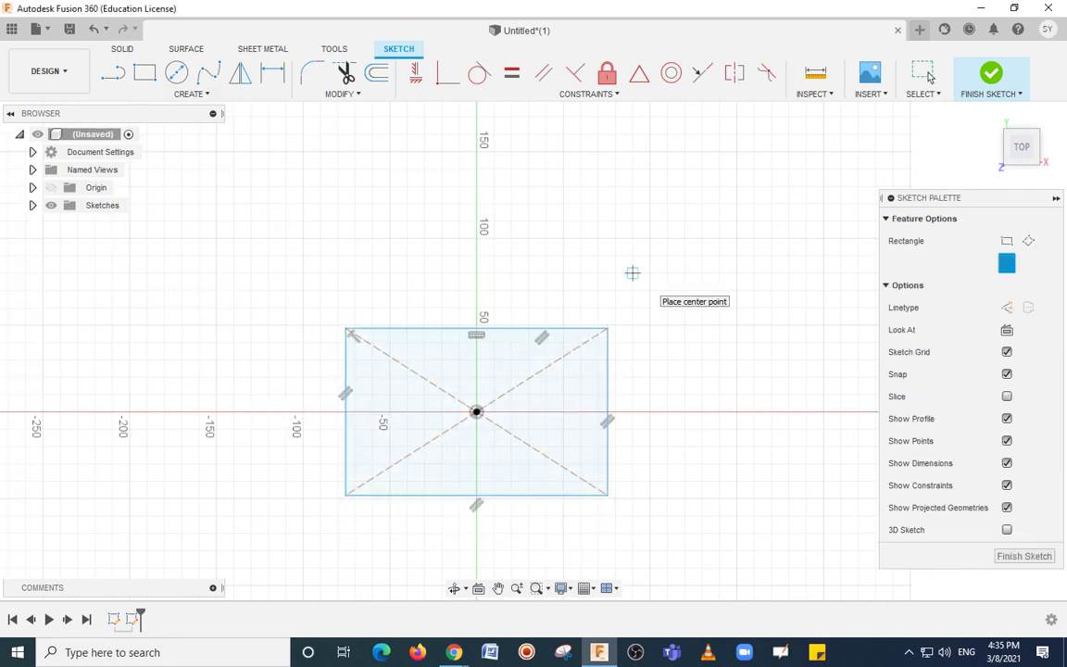
key(Escape)
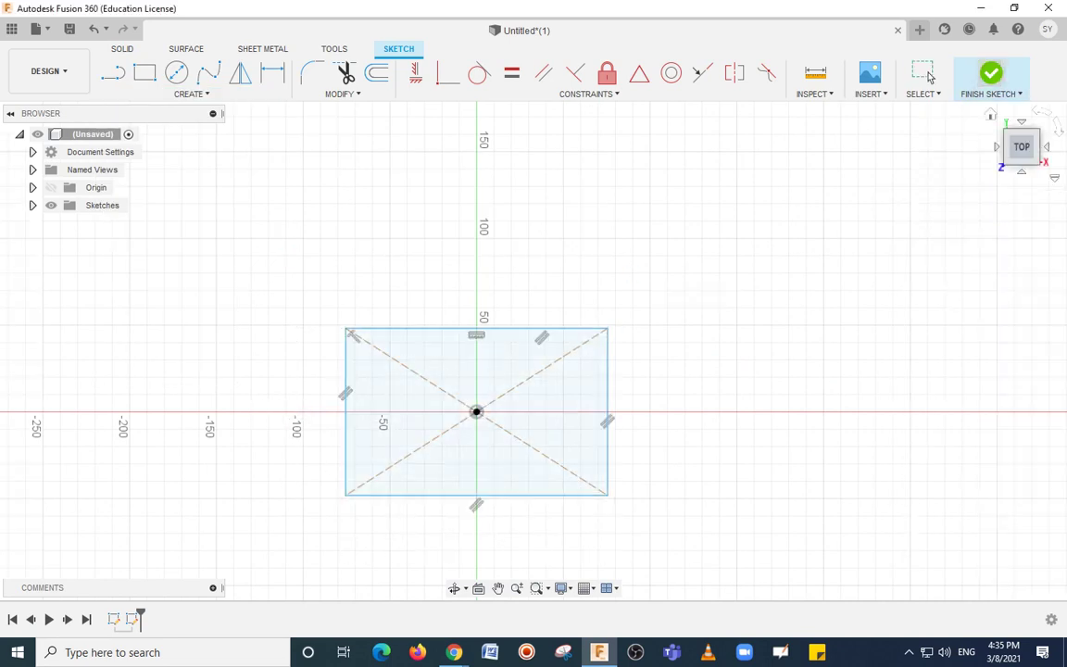
drag(1019, 145, 1017, 147)
click(991, 74)
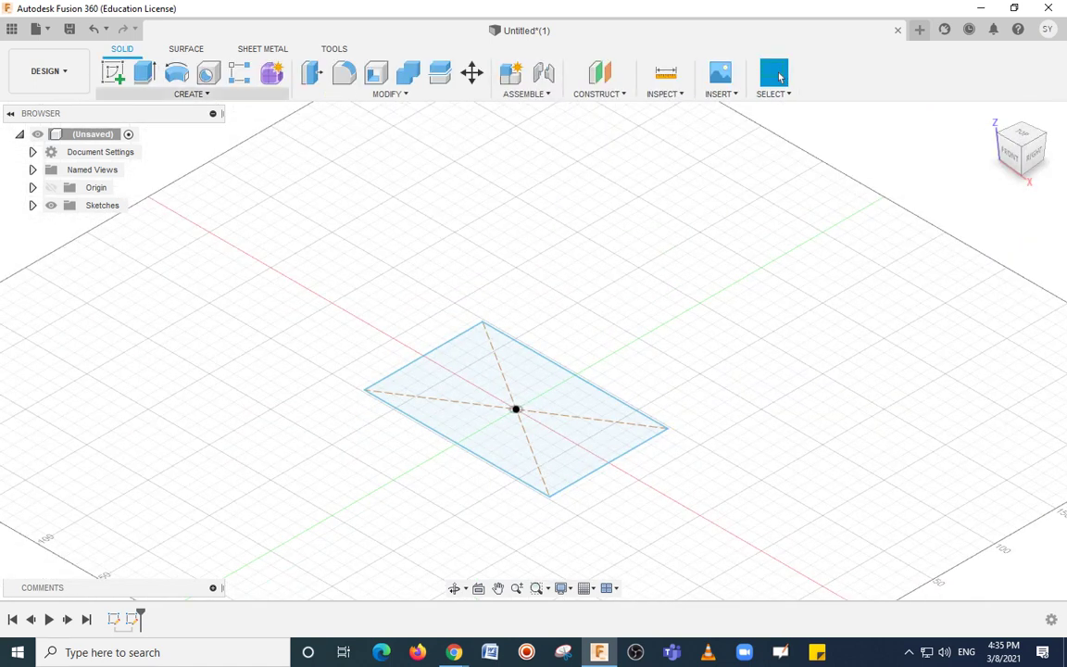
Extrude the rectangle profile 50 mm as a new body.
key(e)
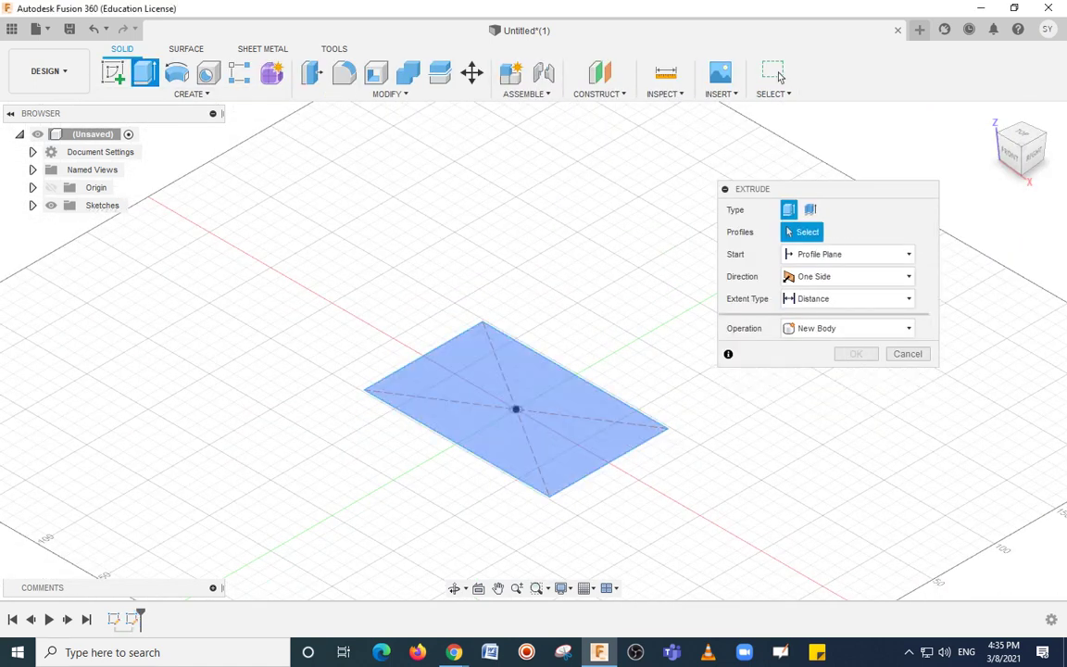
text(50)
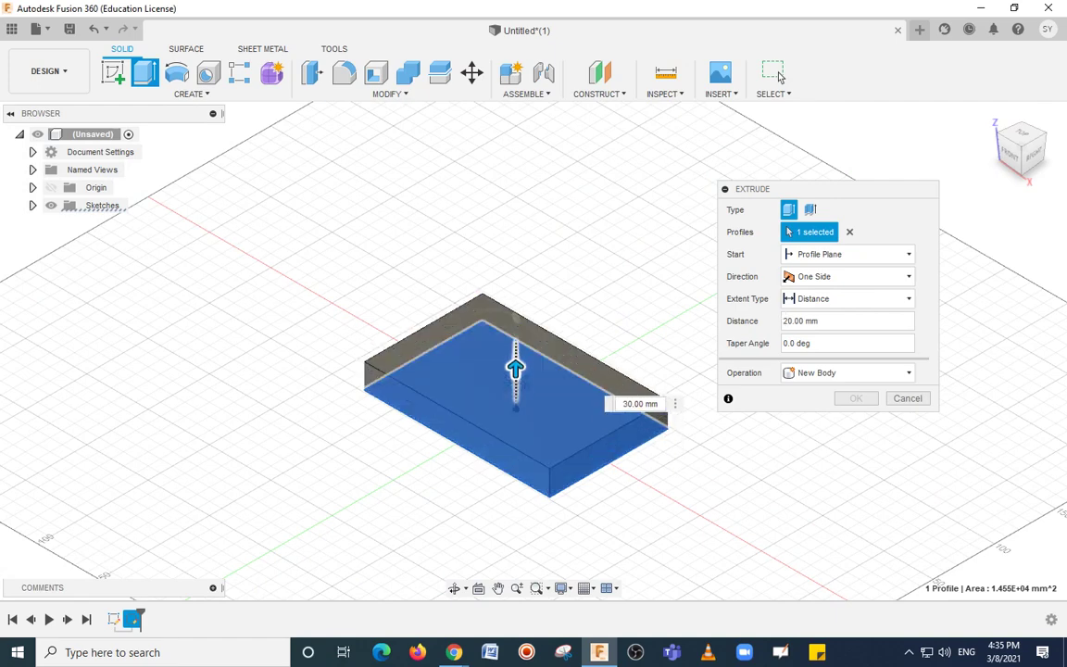
key(Return)
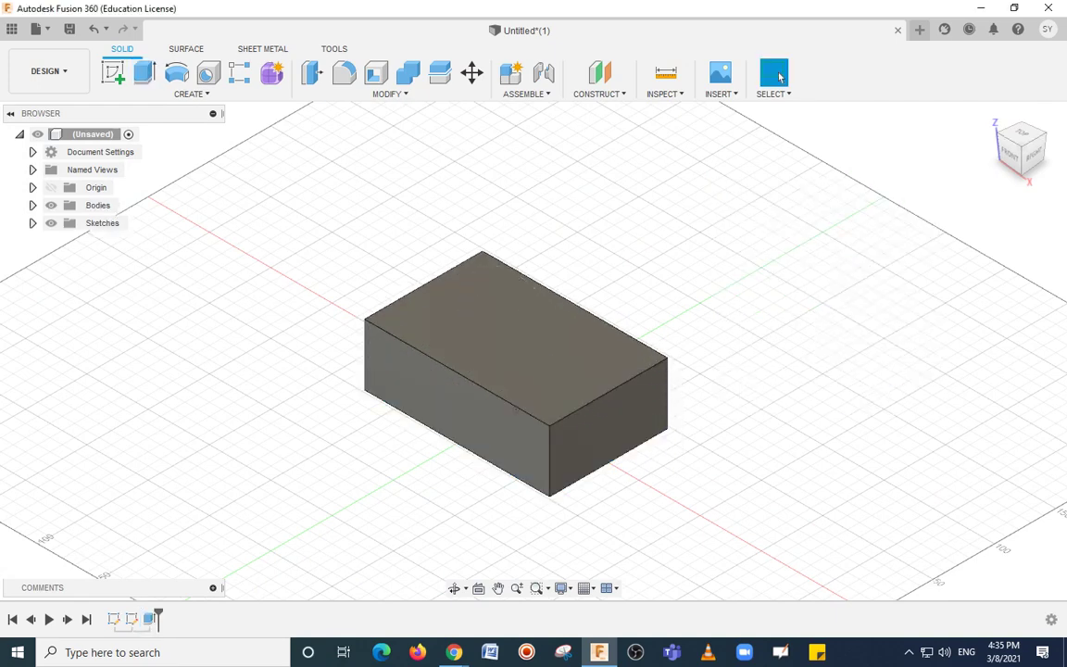
Fit the block in the view, and toggle the layout grid off and back on.
key(F6)
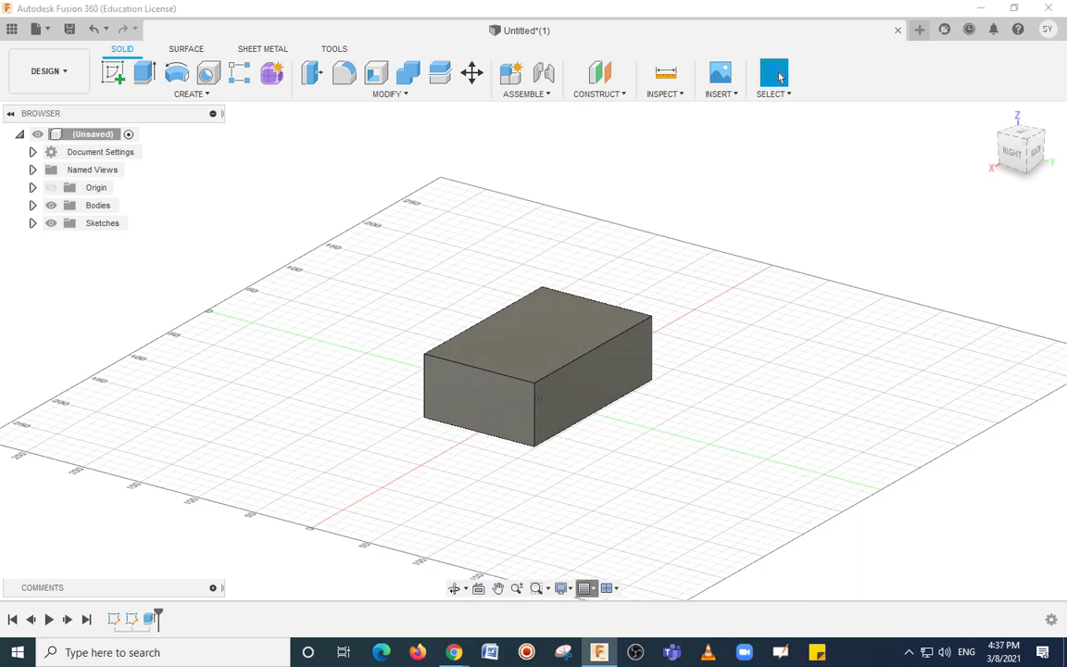
click(585, 588)
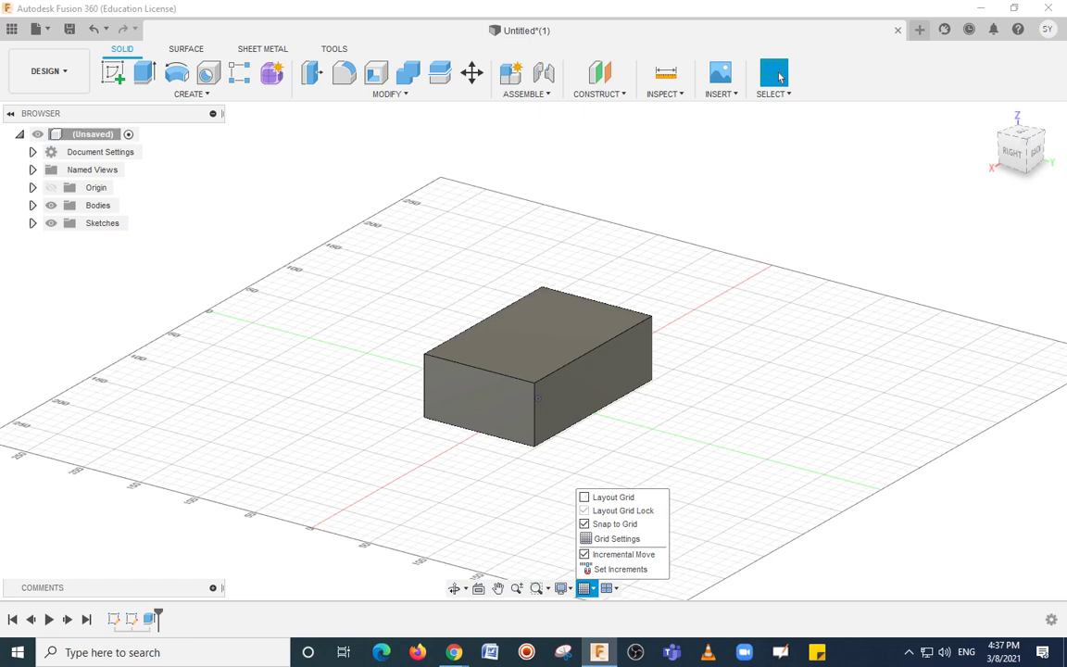
scroll(570, 407, down, 3)
scroll(570, 407, up, 5)
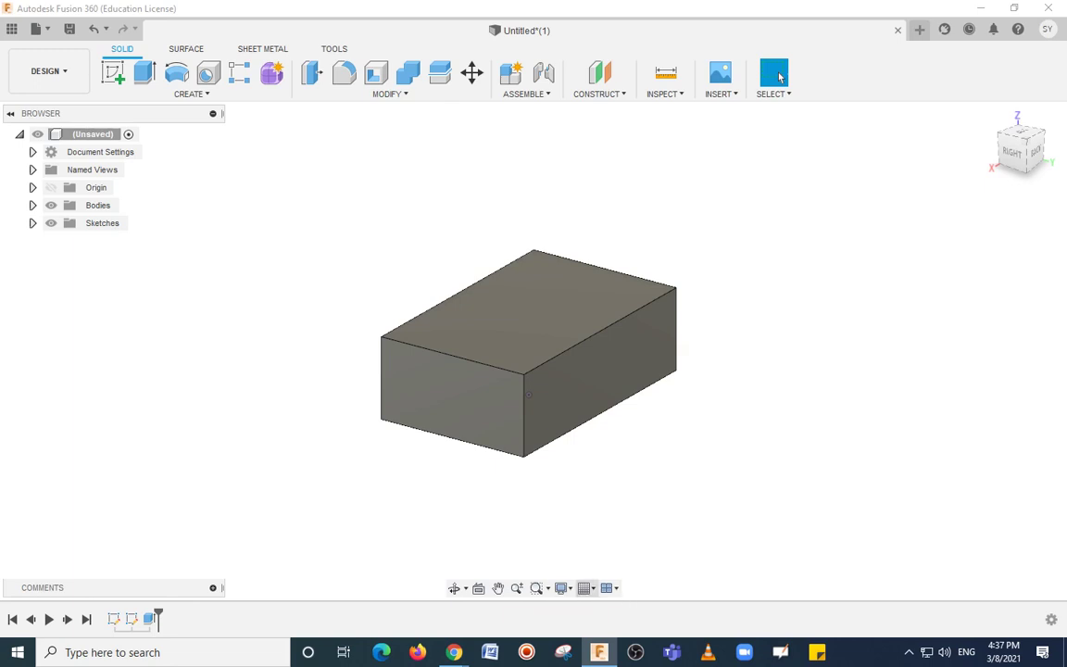
click(586, 588)
click(612, 497)
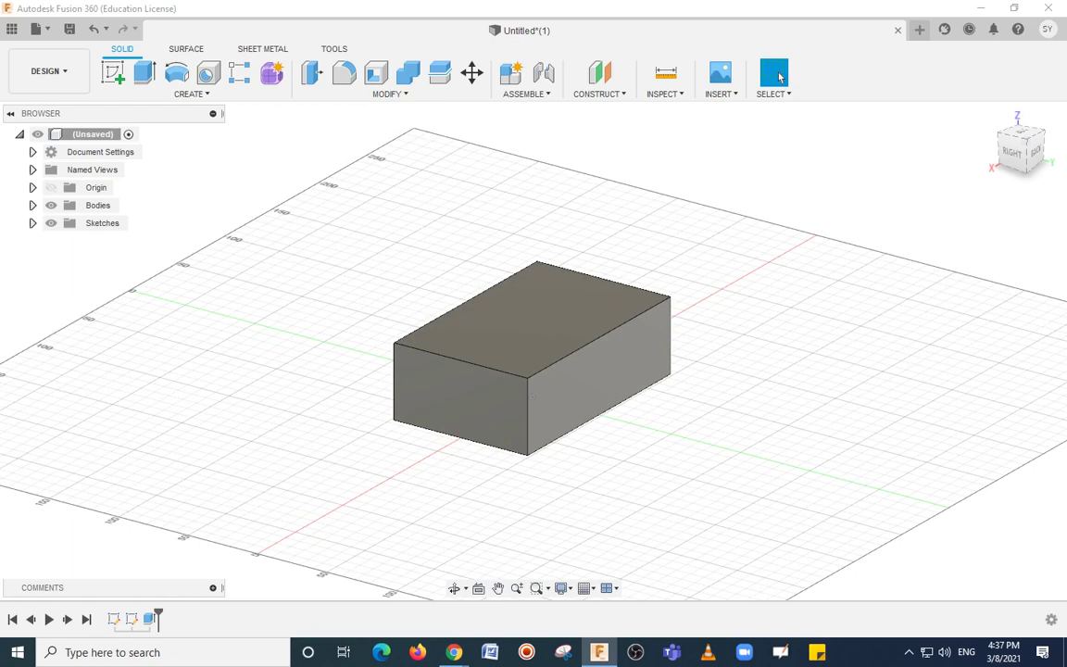
Examine the block and its surrounding grid at far and close zoom levels.
scroll(585, 380, down, 2)
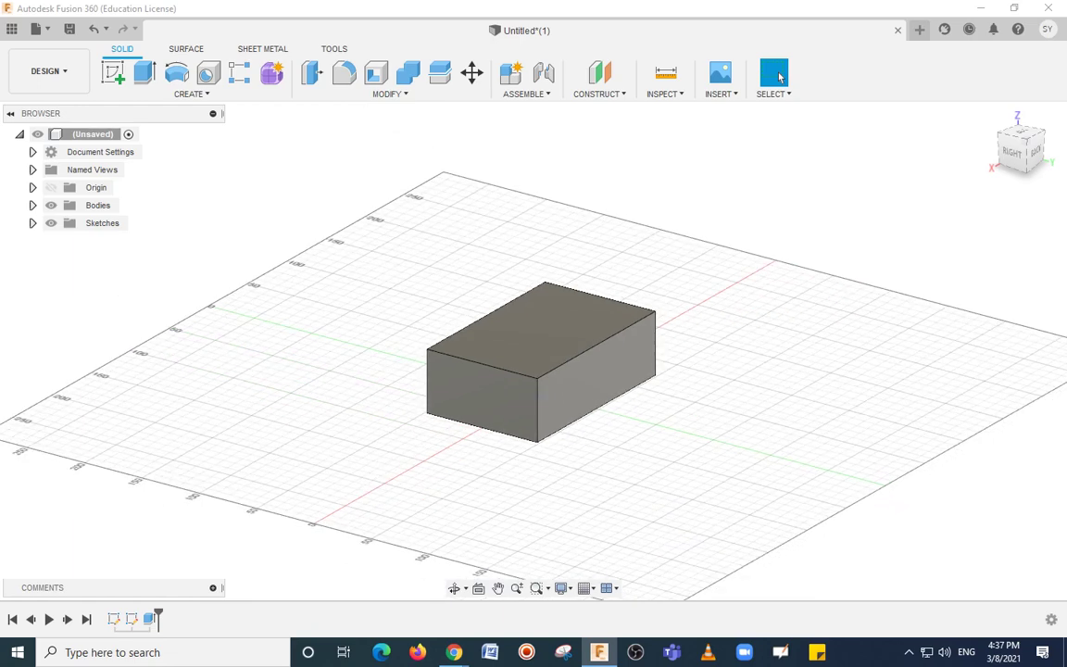
scroll(566, 375, down, 5)
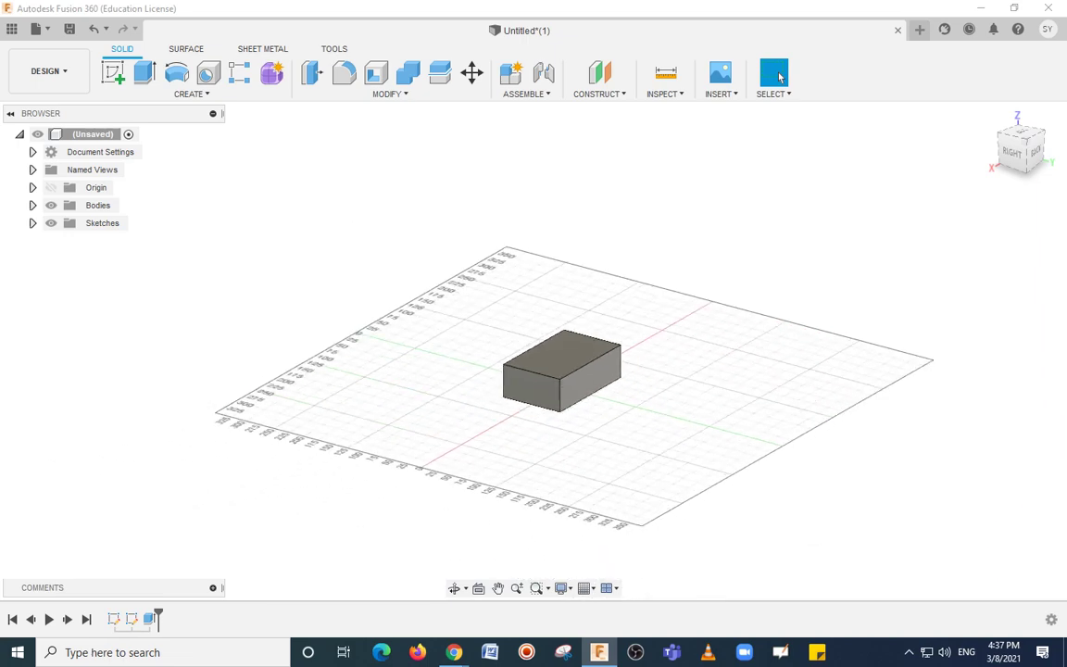
scroll(613, 370, down, 3)
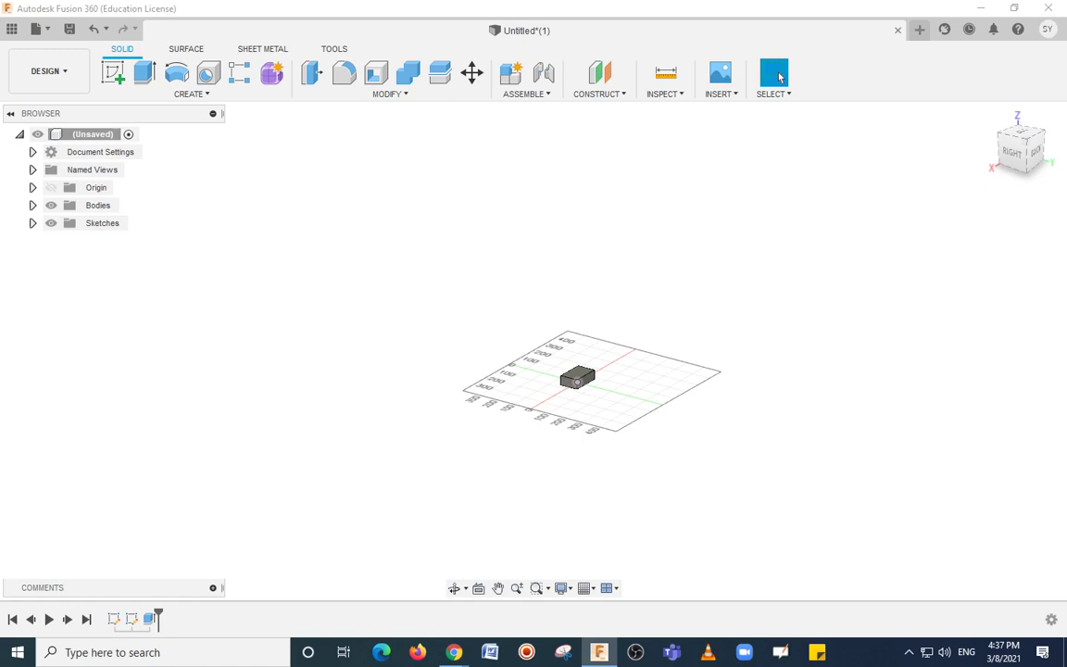
scroll(576, 380, up, 5)
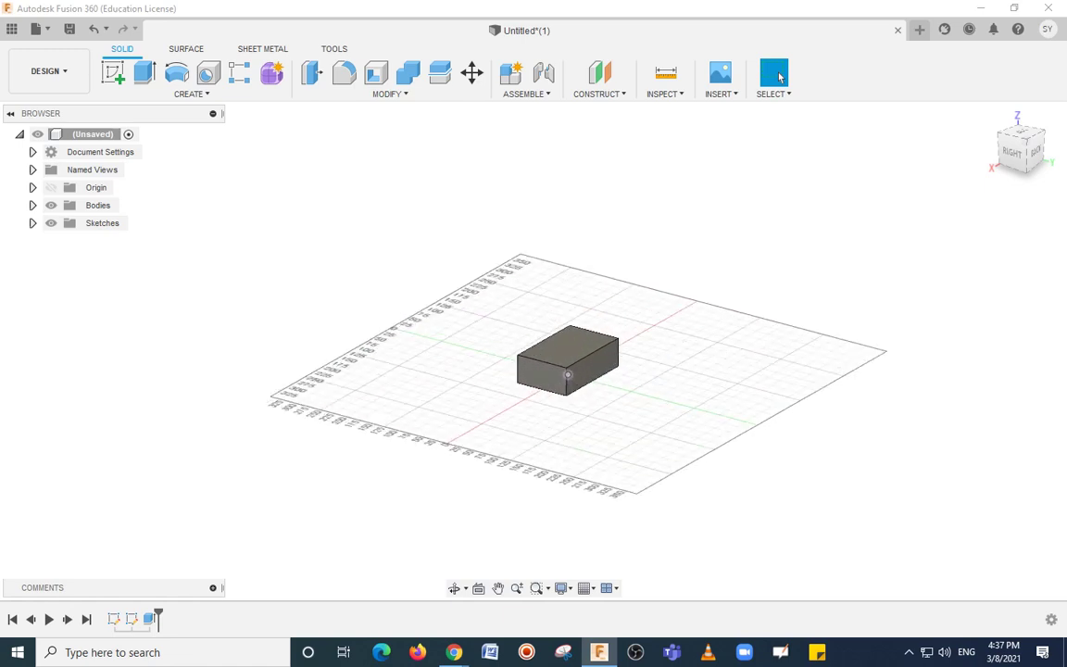
scroll(568, 375, up, 10)
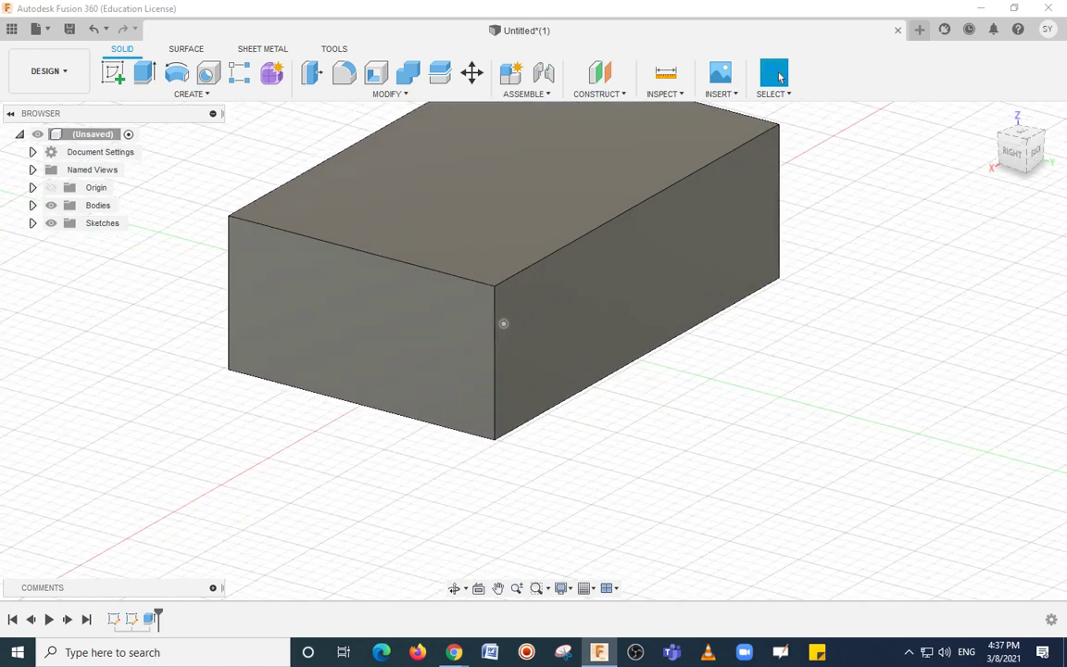
scroll(503, 323, up, 2)
scroll(500, 319, down, 5)
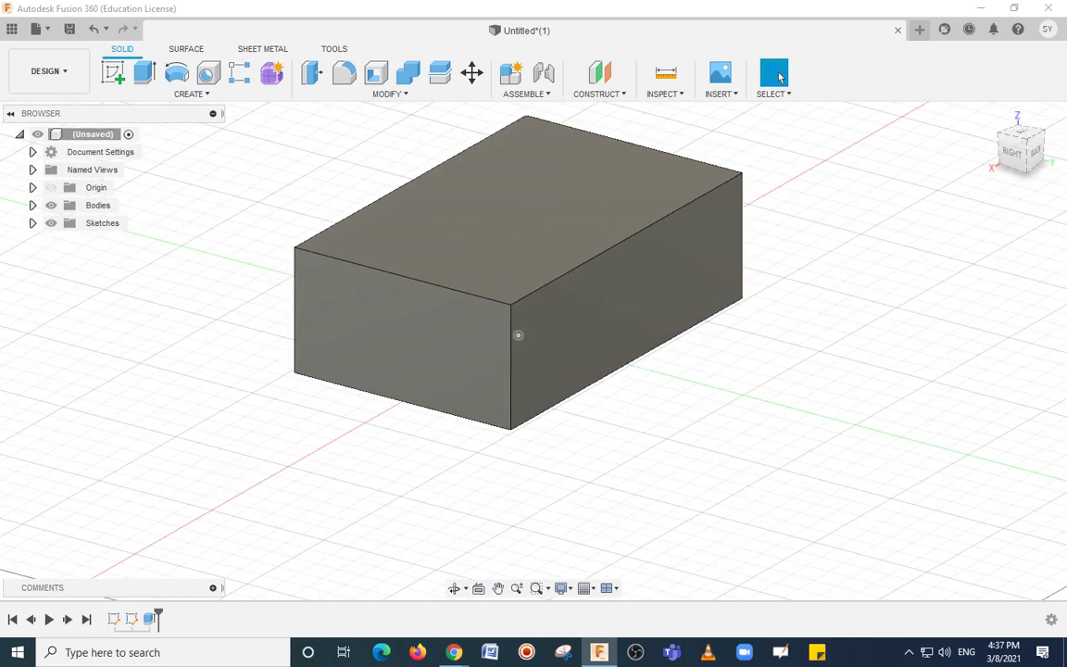
scroll(528, 342, down, 6)
scroll(546, 356, up, 5)
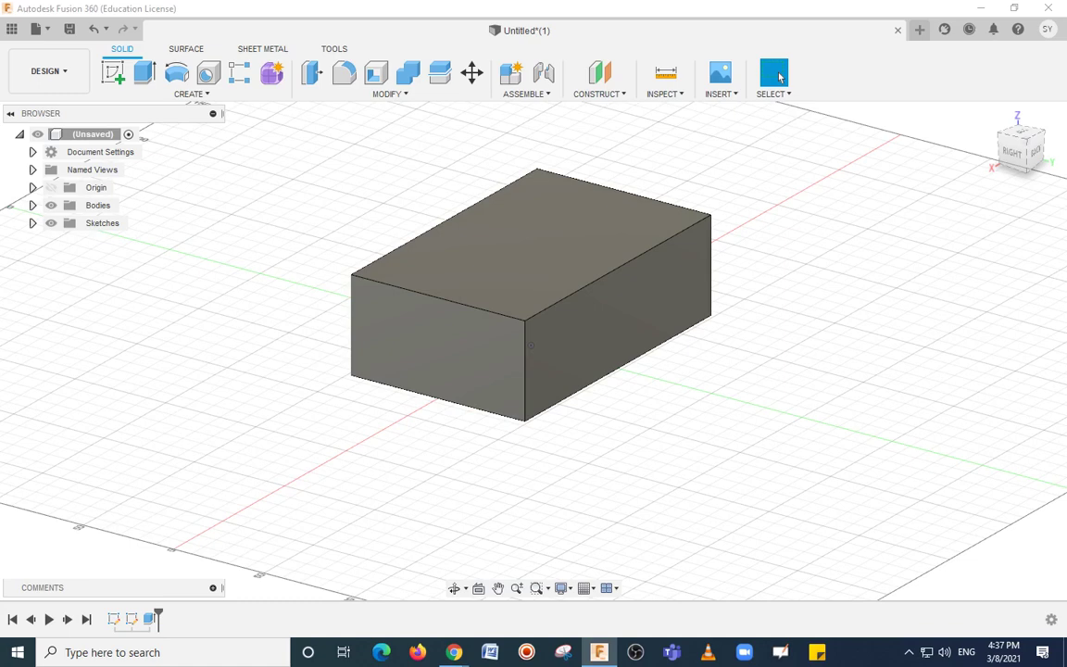
Examine the block by panning, zooming and orbiting around it.
middle_drag(780, 77, 497, 78)
middle_drag(247, 291, 316, 278)
middle_drag(312, 326, 498, 367)
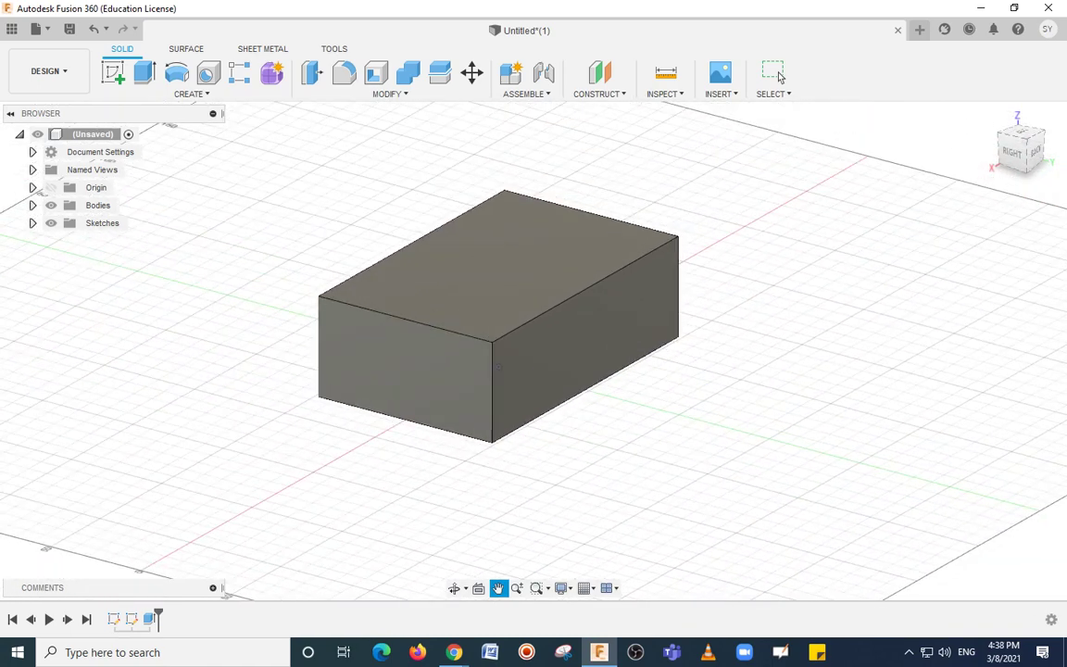
click(779, 78)
scroll(779, 78, down, 5)
scroll(779, 77, up, 5)
scroll(779, 77, up, 2)
scroll(779, 78, down, 2)
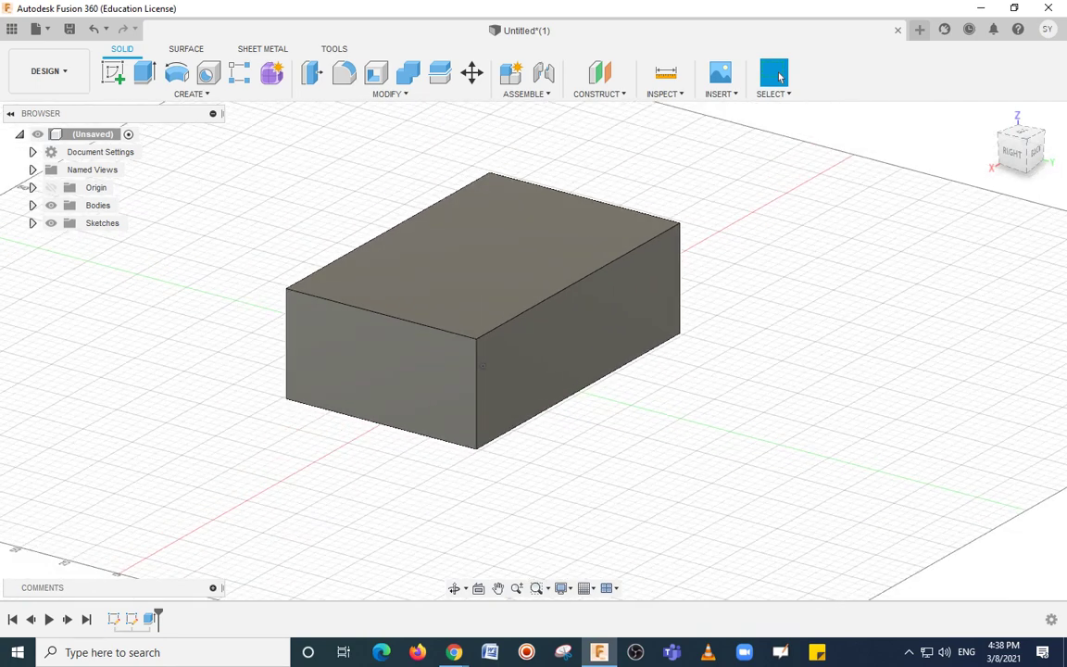
scroll(779, 78, up, 3)
scroll(778, 78, down, 2)
scroll(779, 78, up, 2)
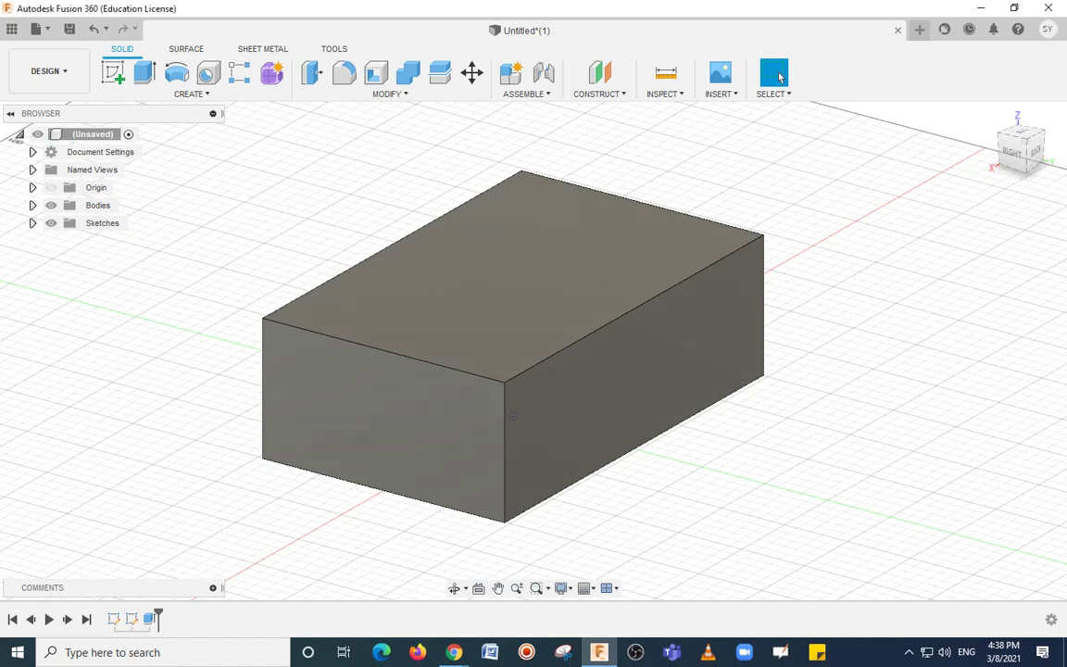
mouse_move(518, 343)
middle_down()
mouse_move(500, 352)
mouse_move(530, 339)
middle_up()
click(774, 74)
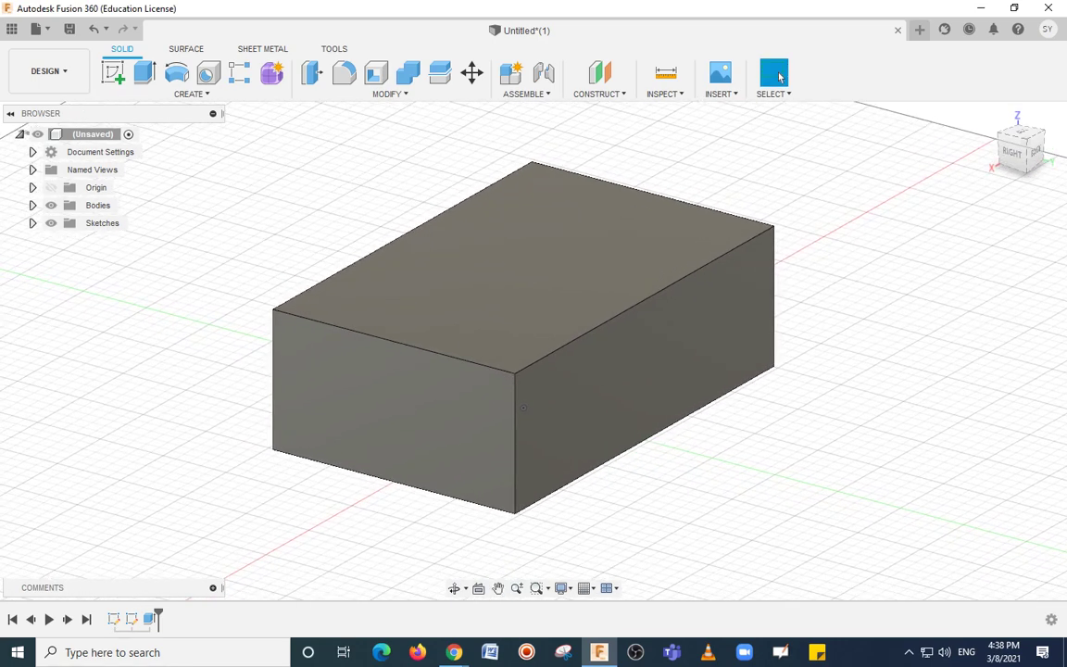
mouse_move(523, 407)
shift+middle_down()
mouse_move(685, 407)
mouse_move(523, 396)
mouse_move(523, 412)
mouse_move(523, 403)
shift+middle_up()
key(Escape)
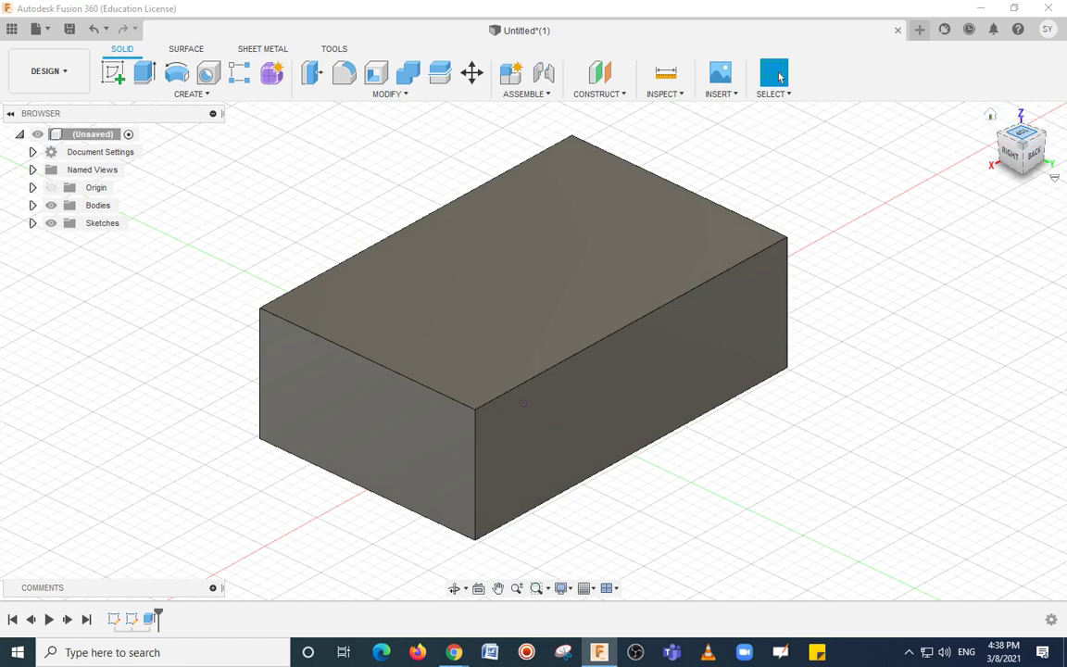
Select the block's top, back and right faces one after another.
click(524, 269)
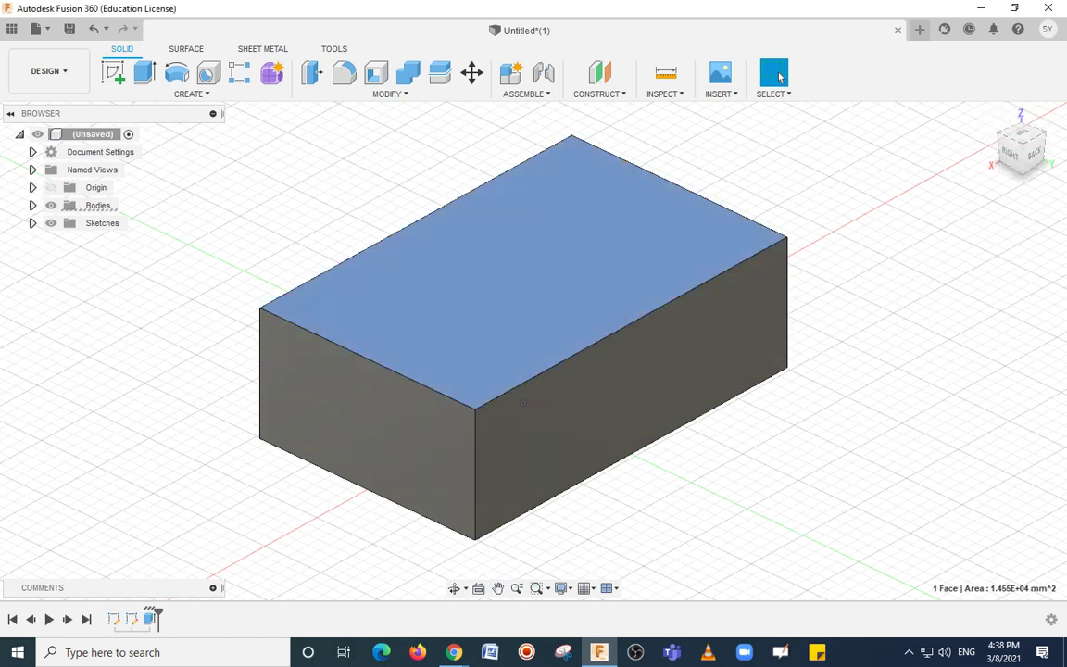
click(690, 482)
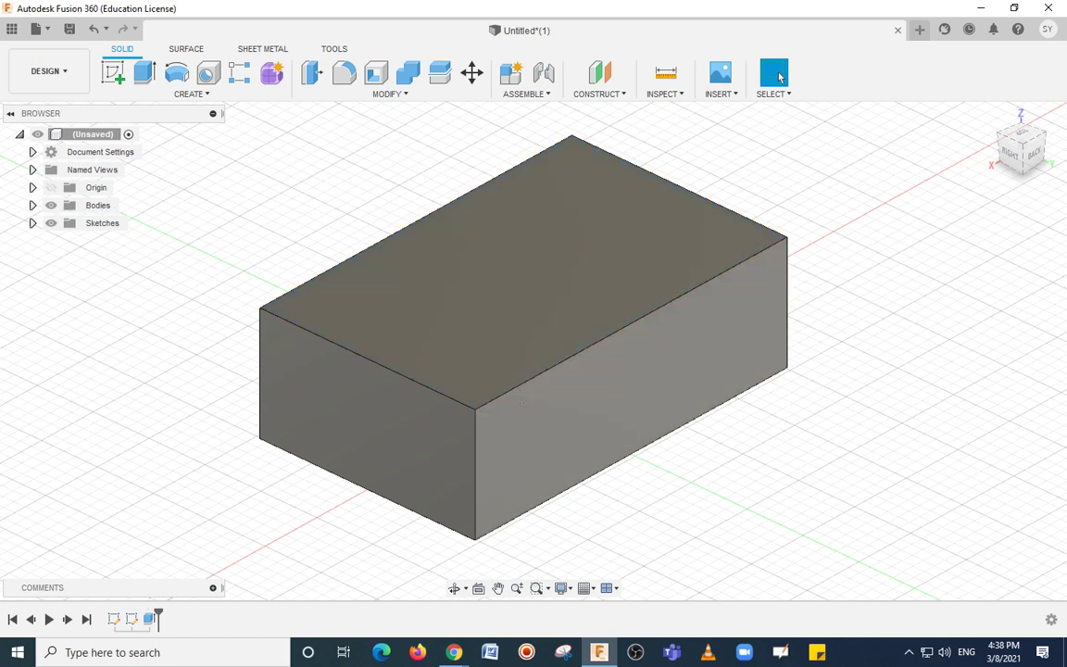
click(629, 389)
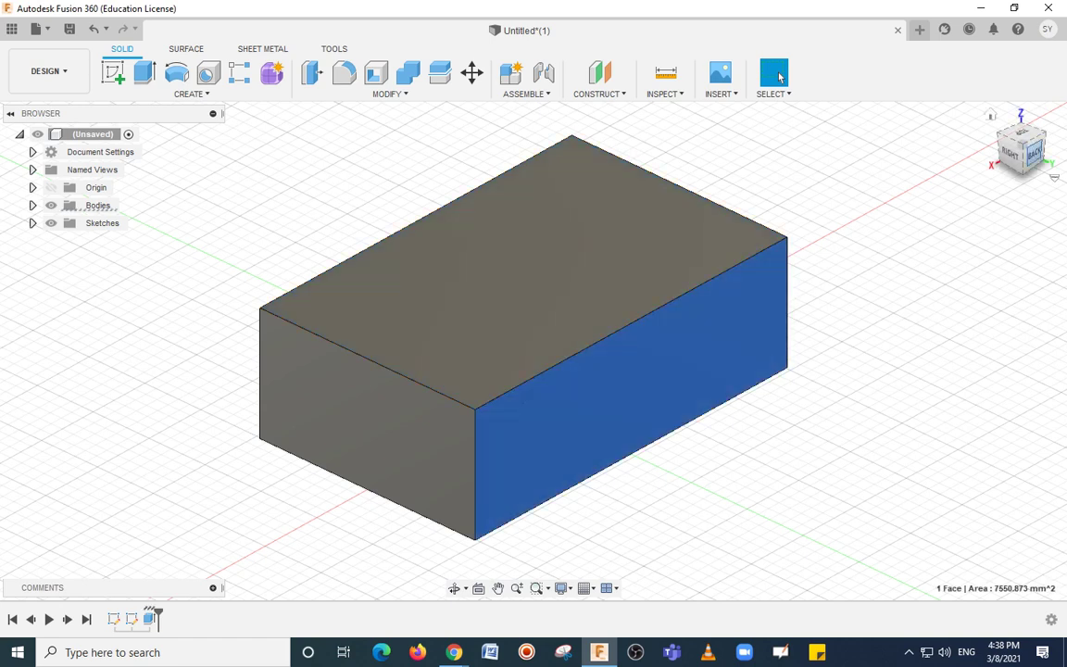
click(366, 422)
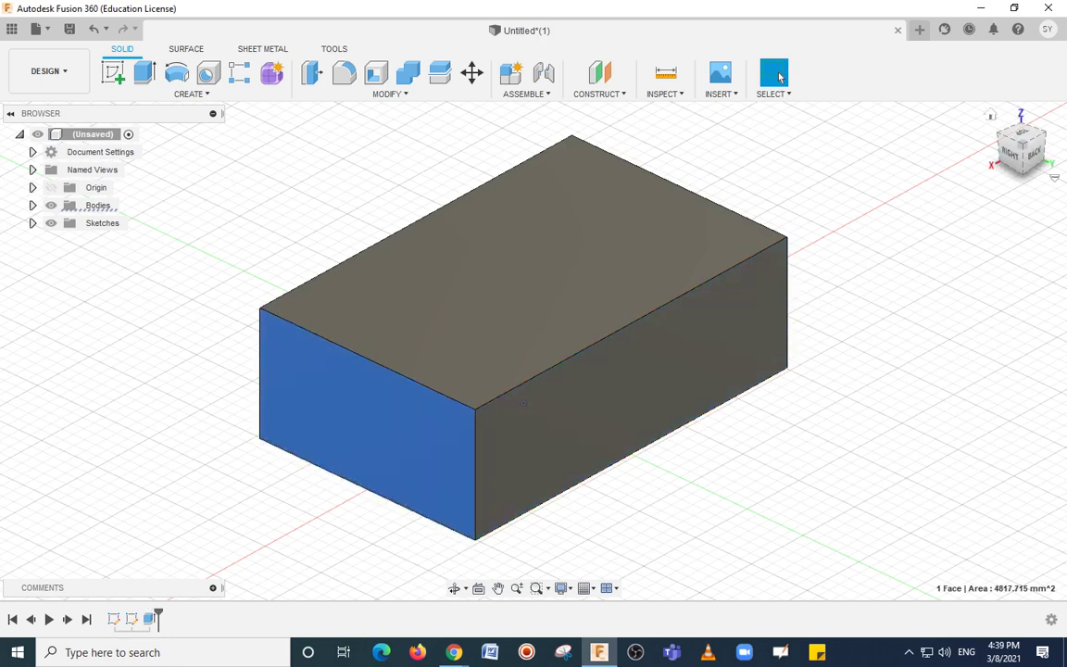
Inspect the block from the right, top and front views, returning to the home view after each.
click(1010, 153)
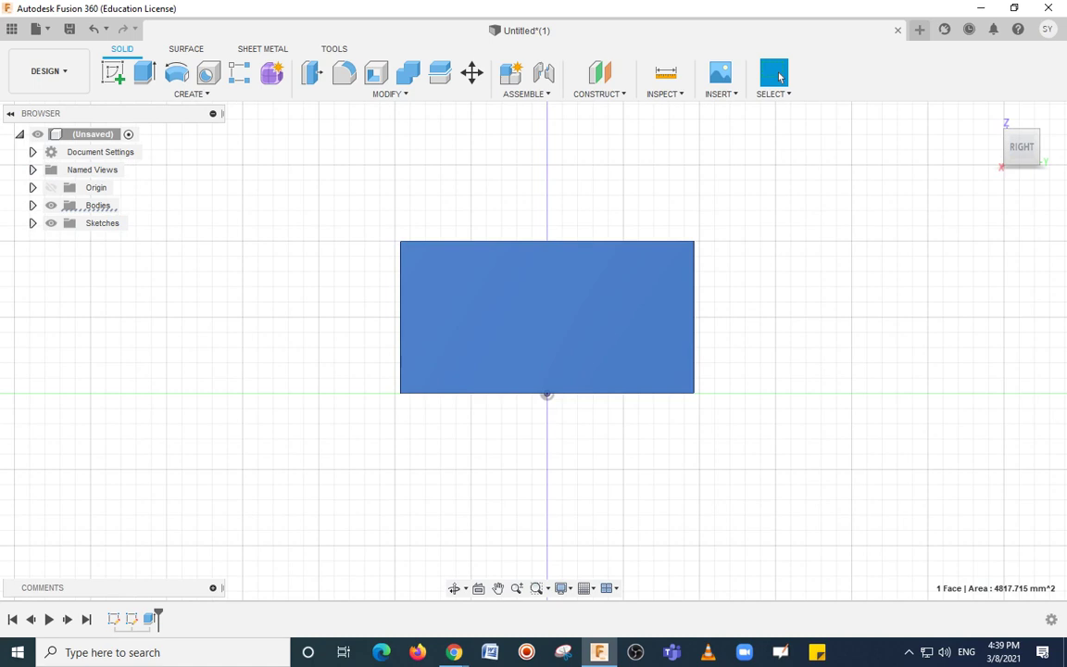
drag(1022, 146, 1009, 153)
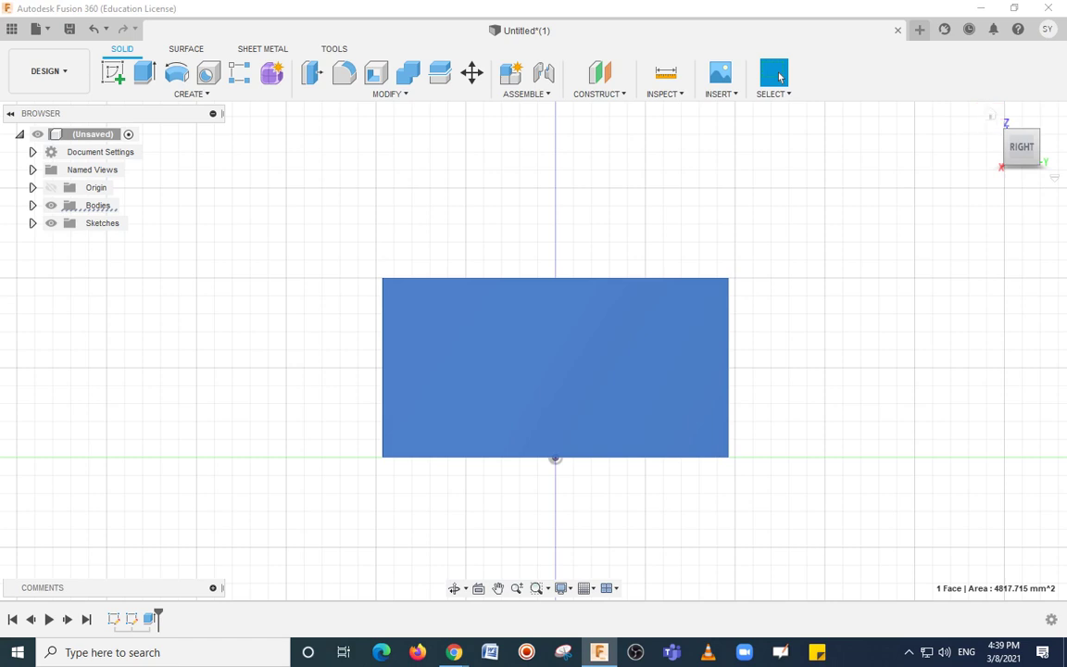
click(991, 115)
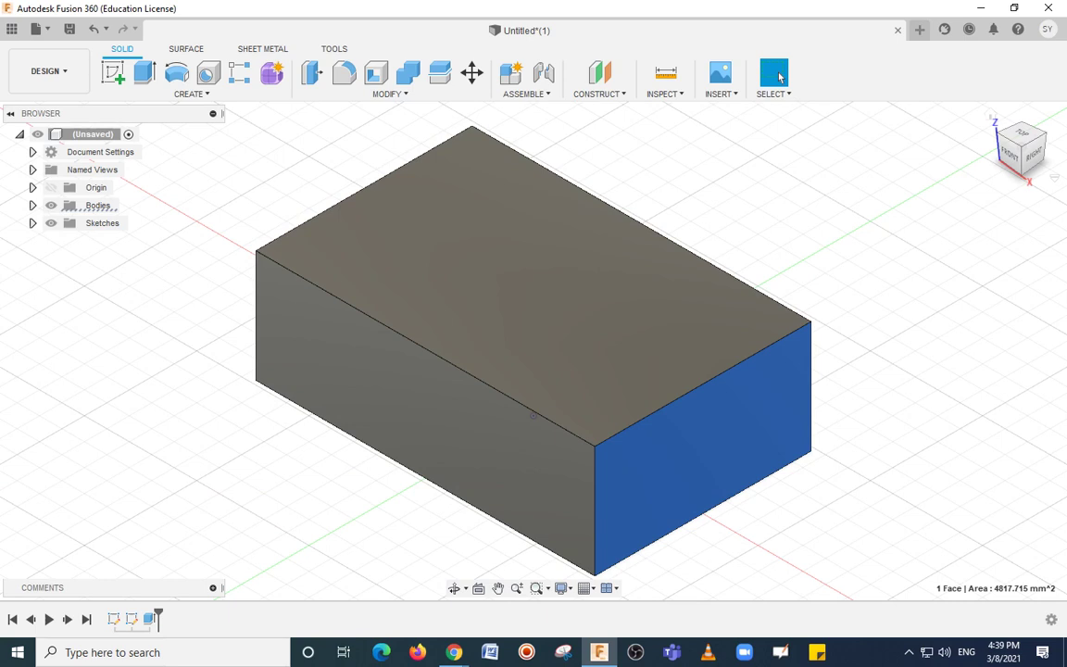
click(1022, 135)
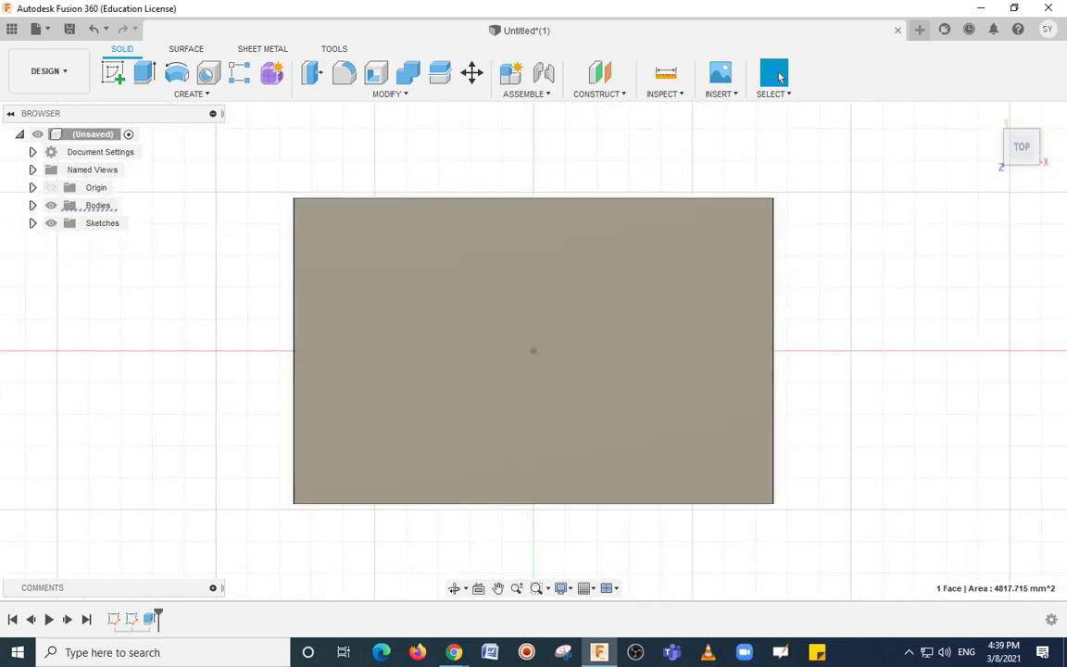
click(991, 119)
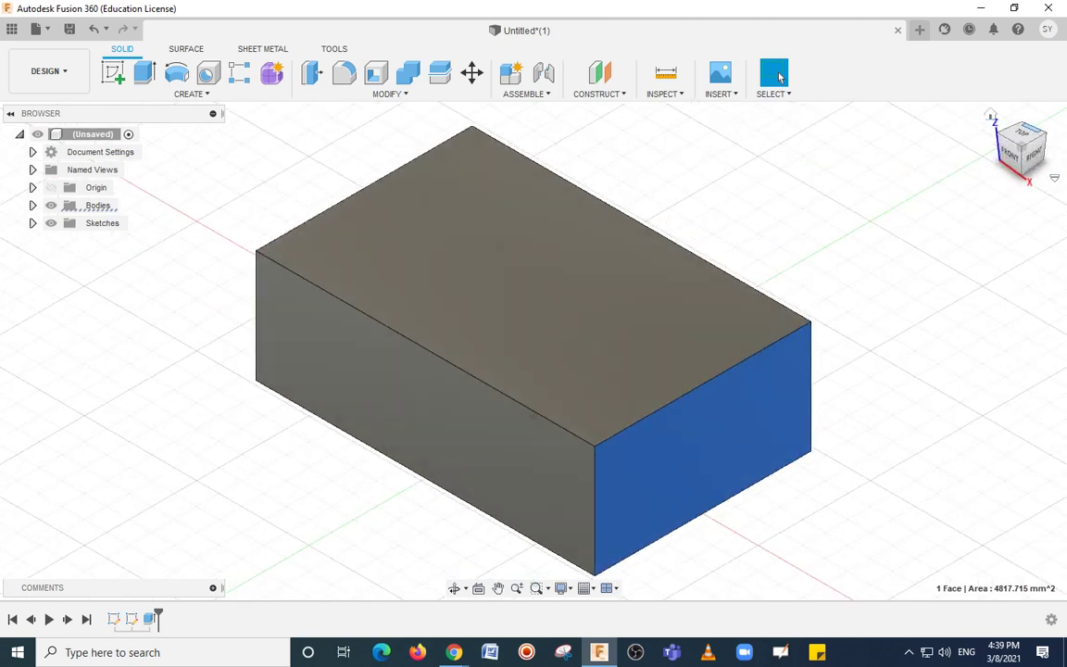
click(1012, 154)
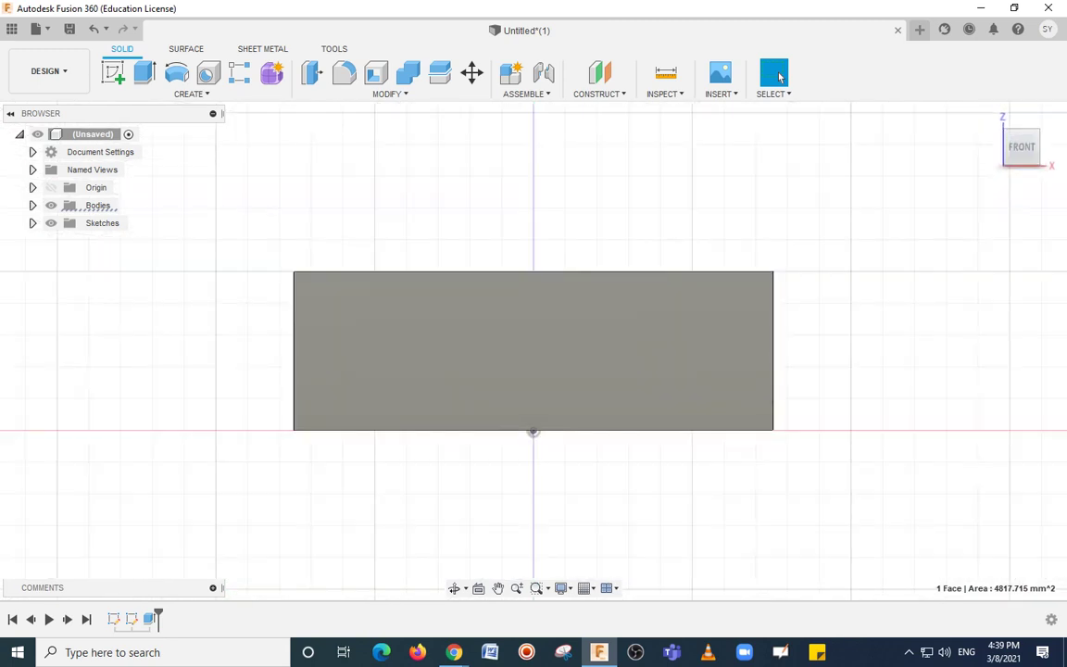
click(991, 116)
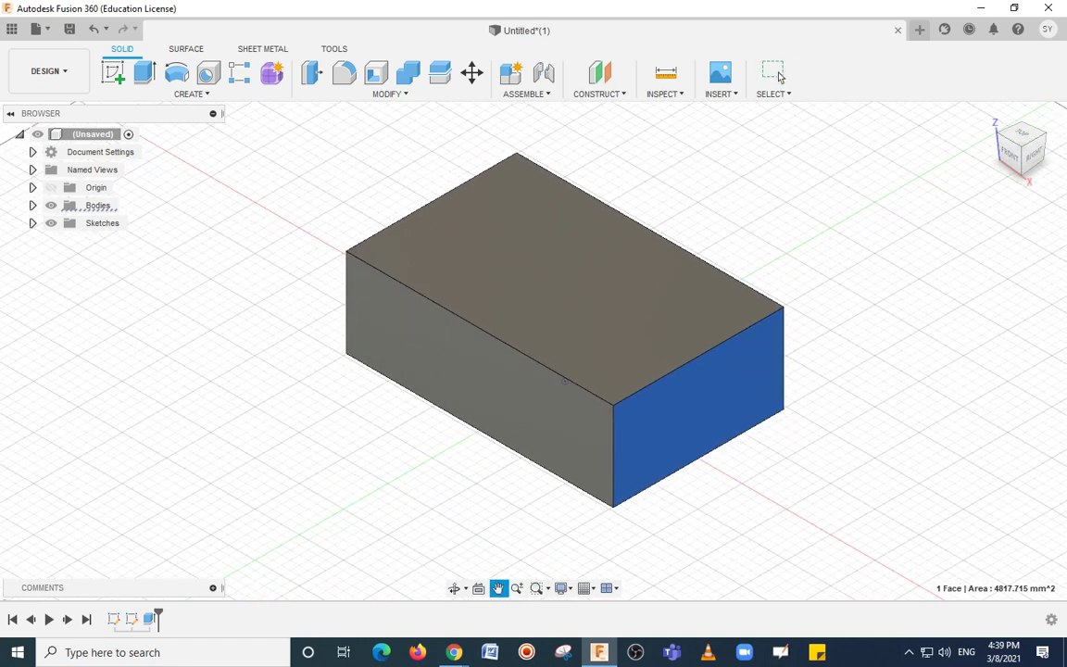
click(774, 74)
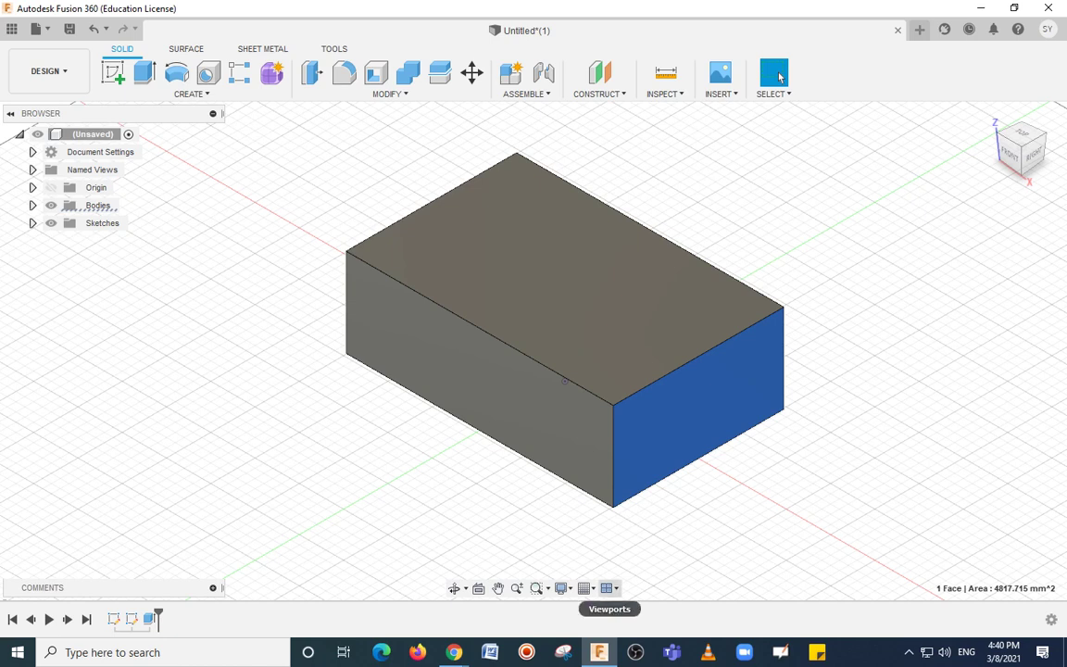
Show the block in multiple viewports and clear the face selection.
click(608, 588)
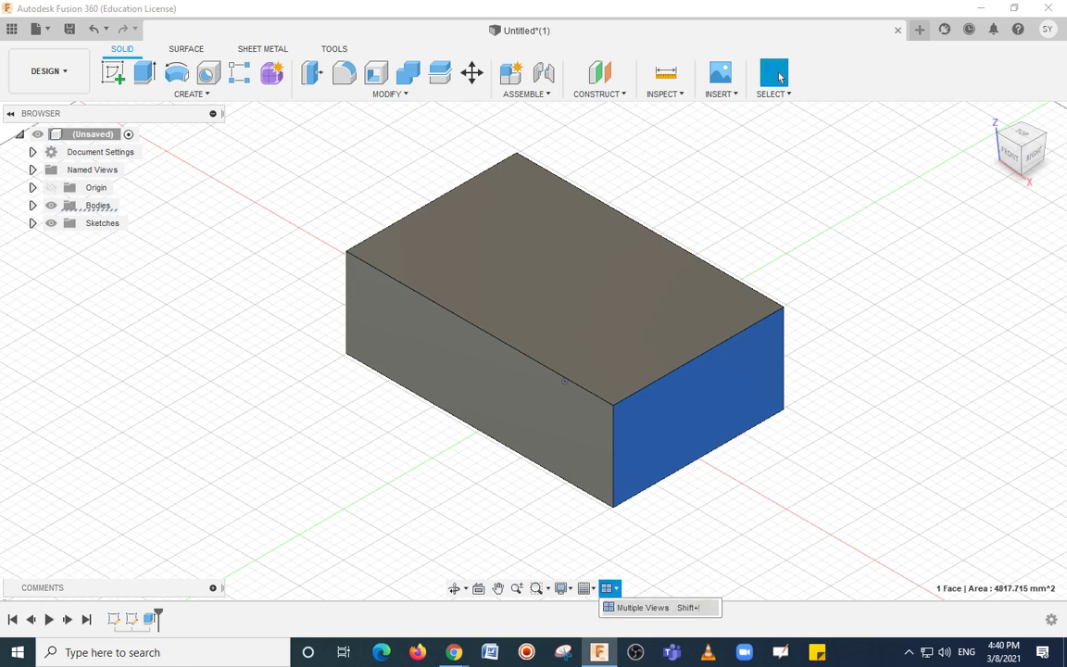
click(642, 606)
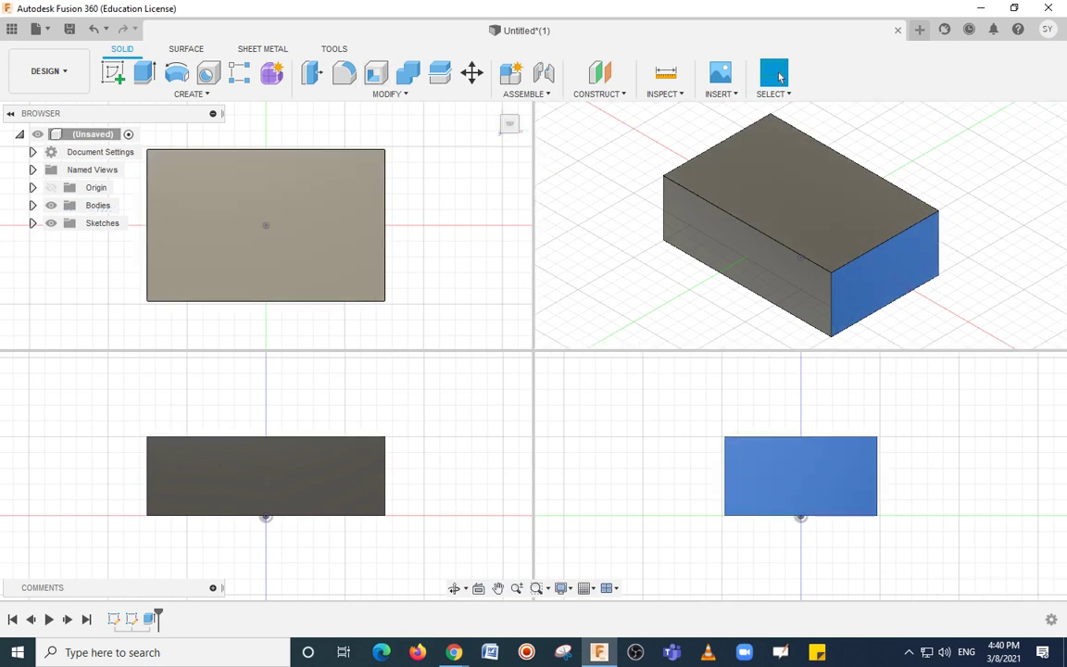
key(Escape)
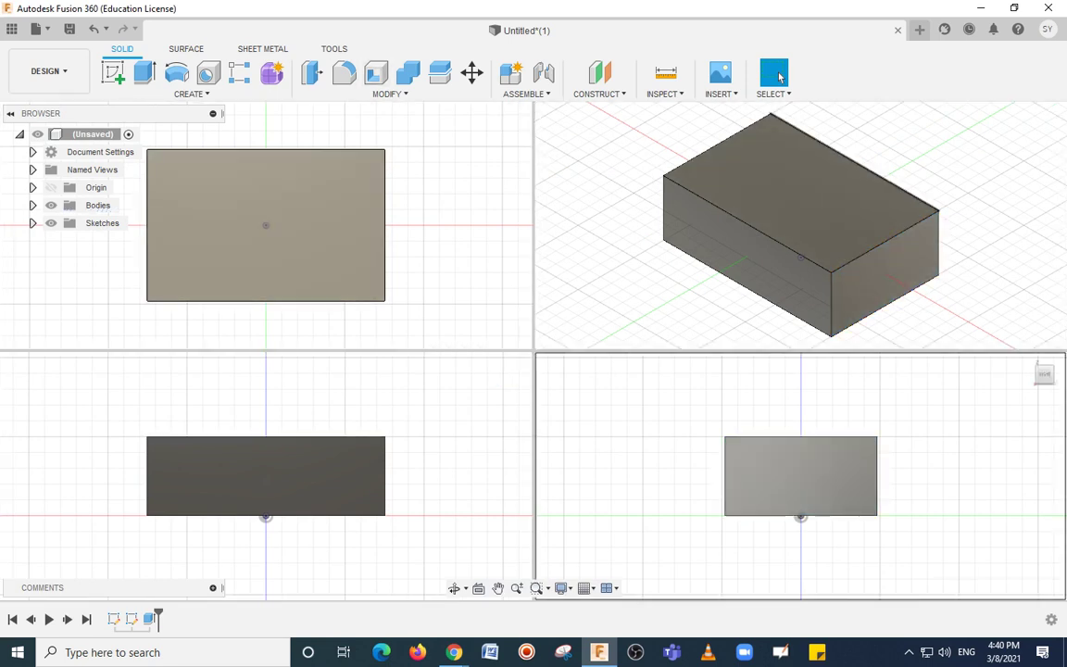
scroll(800, 226, down, 2)
scroll(800, 226, up, 3)
scroll(800, 226, down, 2)
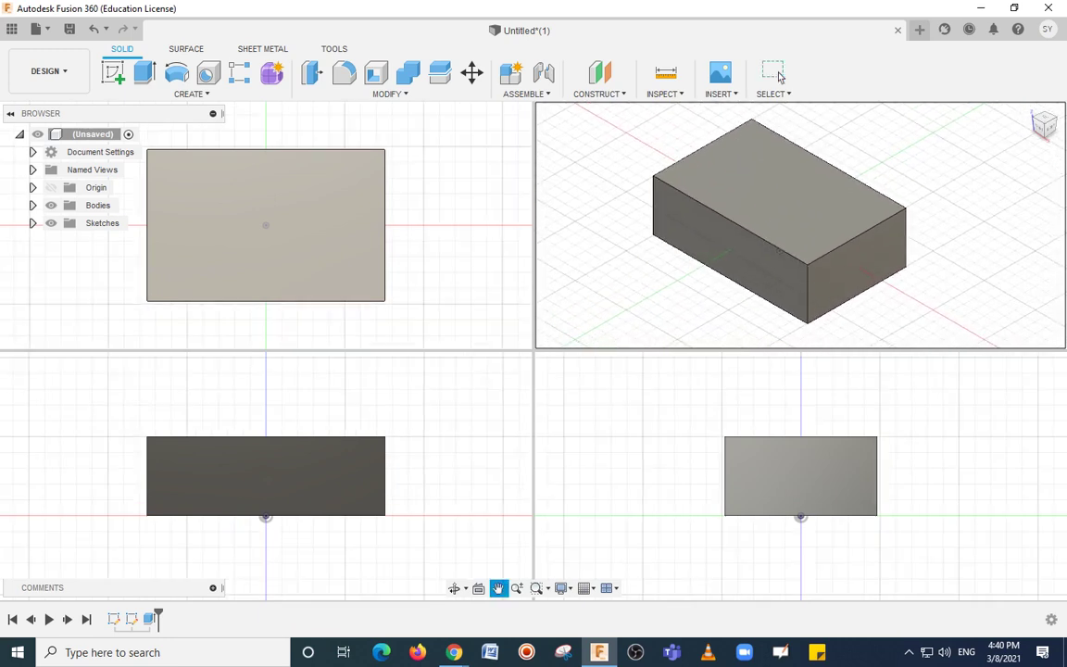
click(774, 74)
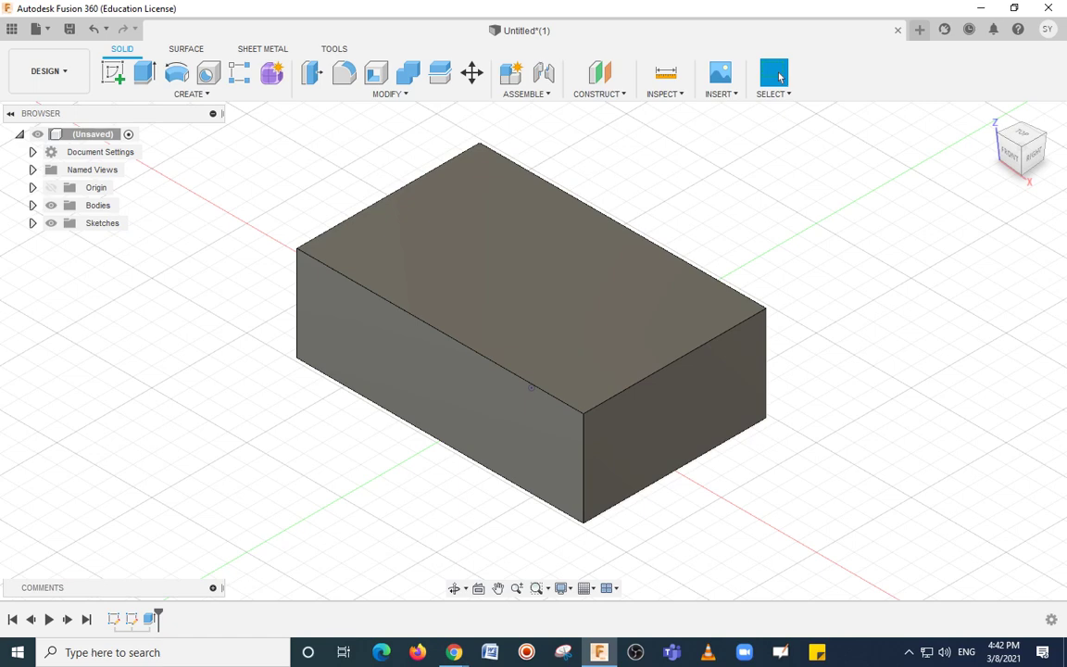
scroll(554, 225, down, 3)
scroll(556, 226, up, 5)
mouse_move(556, 226)
middle_down()
mouse_move(551, 218)
mouse_move(576, 222)
middle_up()
scroll(576, 222, down, 1)
scroll(540, 426, down, 3)
scroll(559, 394, up, 2)
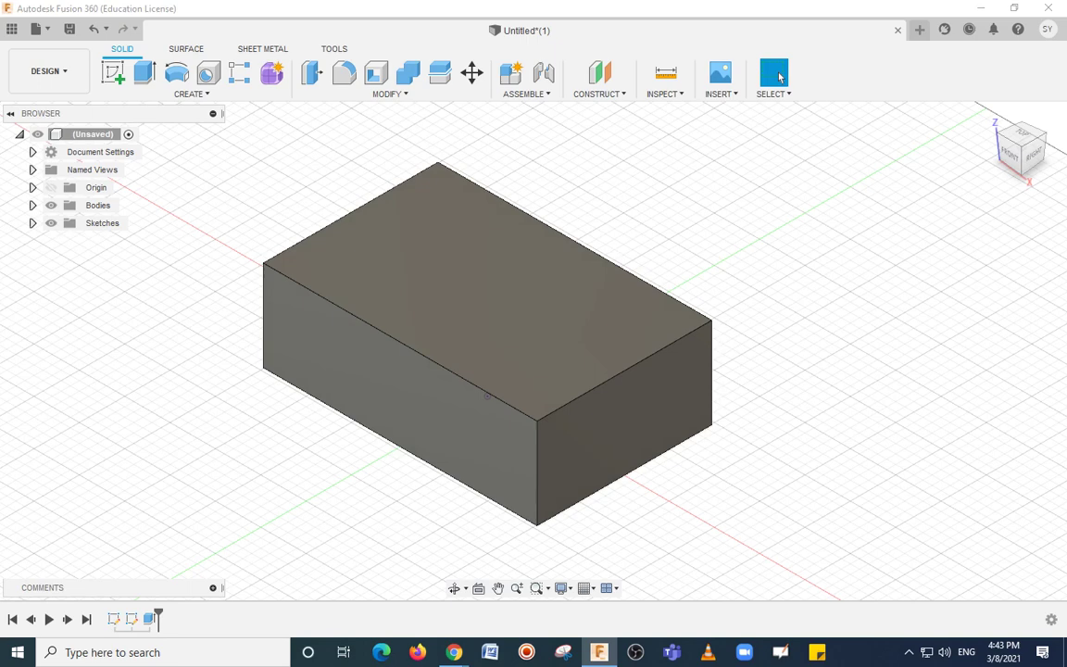
Create a new design, switch to the block's document and return to the new empty design.
key(ctrl+n)
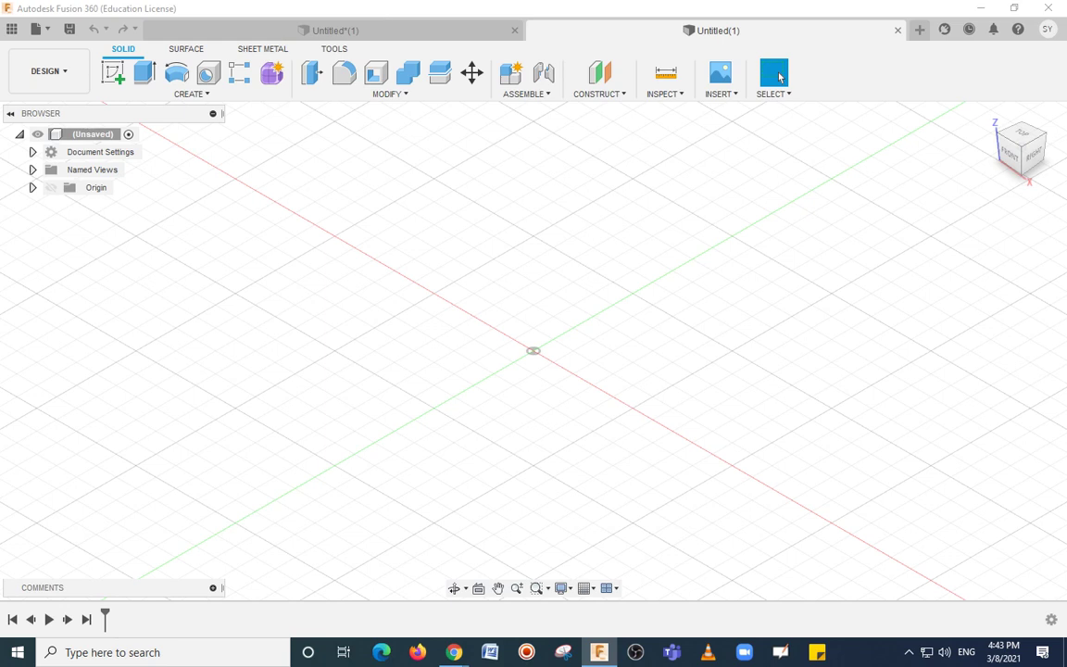
click(334, 30)
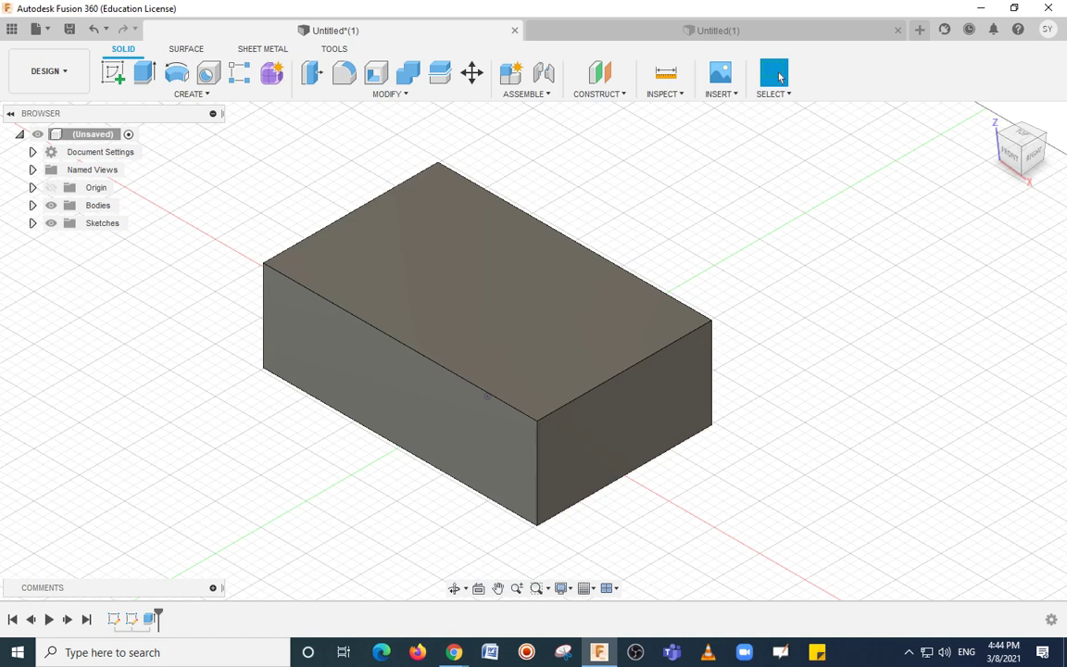
key(ctrl+Tab)
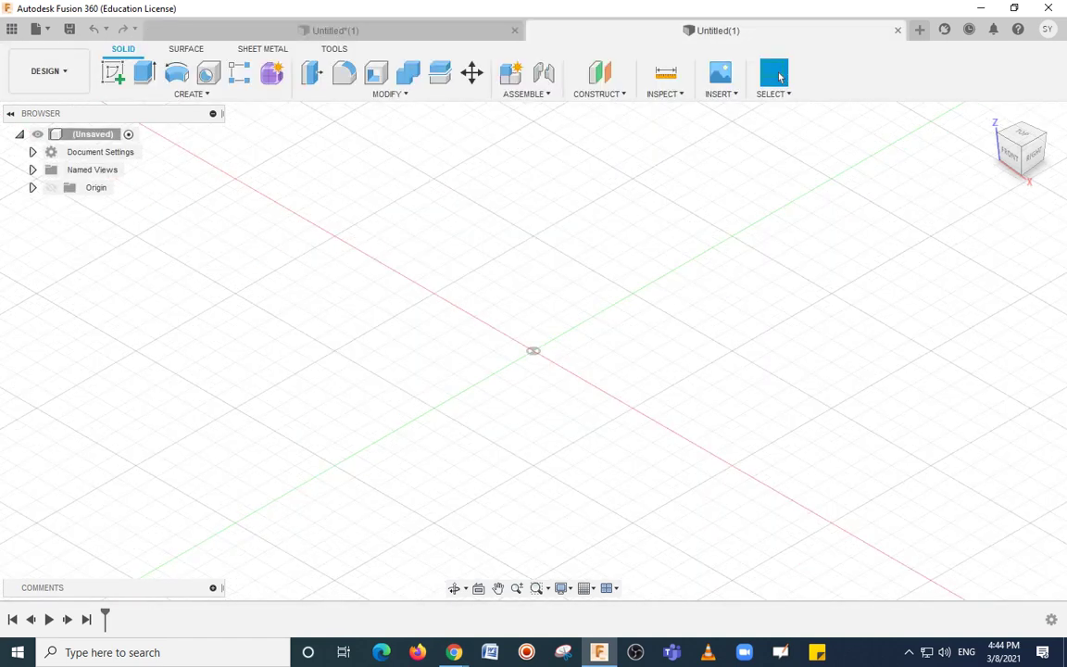